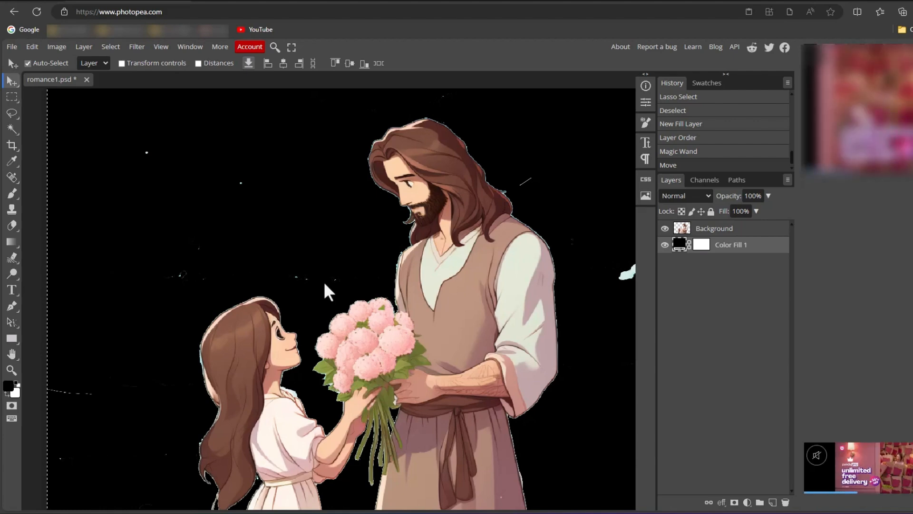
Inspect the cutout edges around the girl's face, the bouquet and her neck for leftover background pixels
{"action": "scroll", "coordinate": [333, 285], "scroll_direction": "up", "scroll_amount": 10}
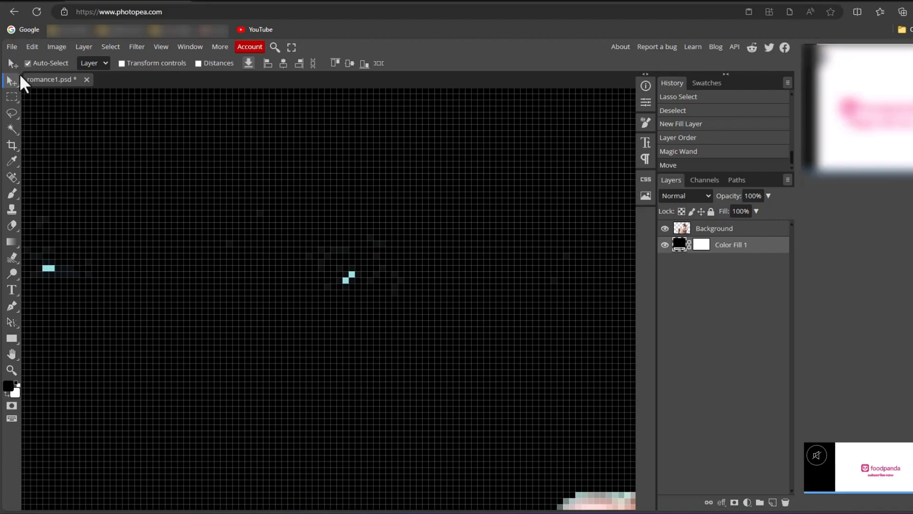
{"action": "left_click_drag", "start_coordinate": [205, 288], "coordinate": [332, 92]}
{"action": "left_click_drag", "start_coordinate": [330, 457], "coordinate": [420, 181]}
{"action": "left_click_drag", "start_coordinate": [348, 311], "coordinate": [406, 216]}
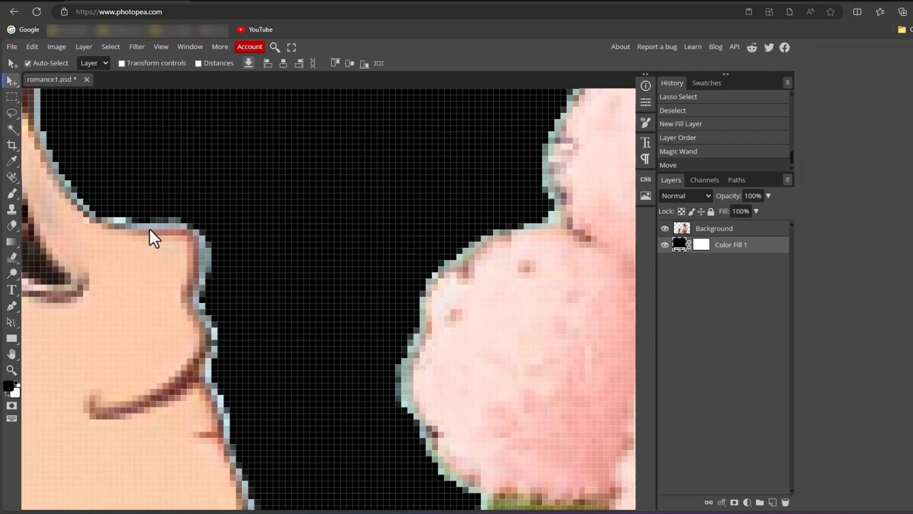
{"action": "scroll", "coordinate": [149, 227], "scroll_direction": "down", "scroll_amount": 3}
{"action": "left_click_drag", "start_coordinate": [222, 216], "coordinate": [274, 237]}
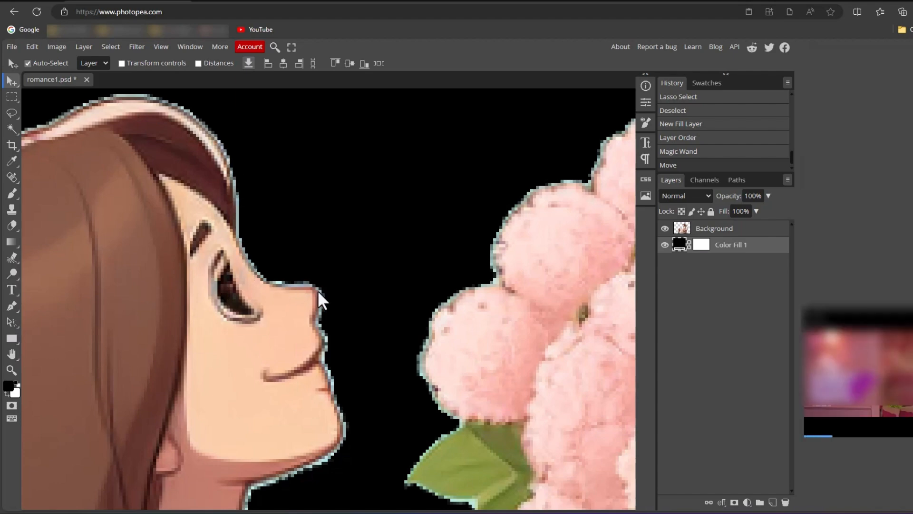
{"action": "scroll", "coordinate": [374, 378], "scroll_direction": "down", "scroll_amount": 10}
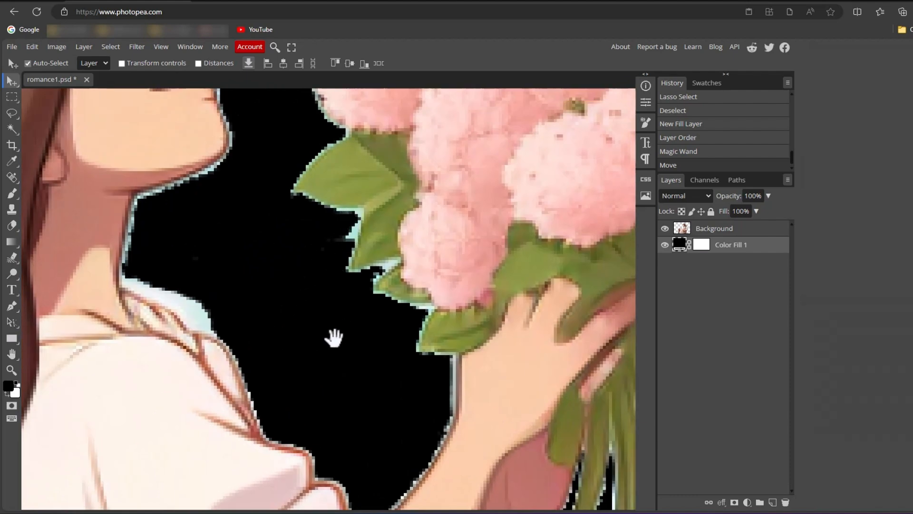
{"action": "scroll", "coordinate": [358, 244], "scroll_direction": "down", "scroll_amount": 2}
{"action": "scroll", "coordinate": [373, 297], "scroll_direction": "up", "scroll_amount": 2}
{"action": "scroll", "coordinate": [376, 315], "scroll_direction": "down", "scroll_amount": 2}
{"action": "scroll", "coordinate": [346, 343], "scroll_direction": "up", "scroll_amount": 2}
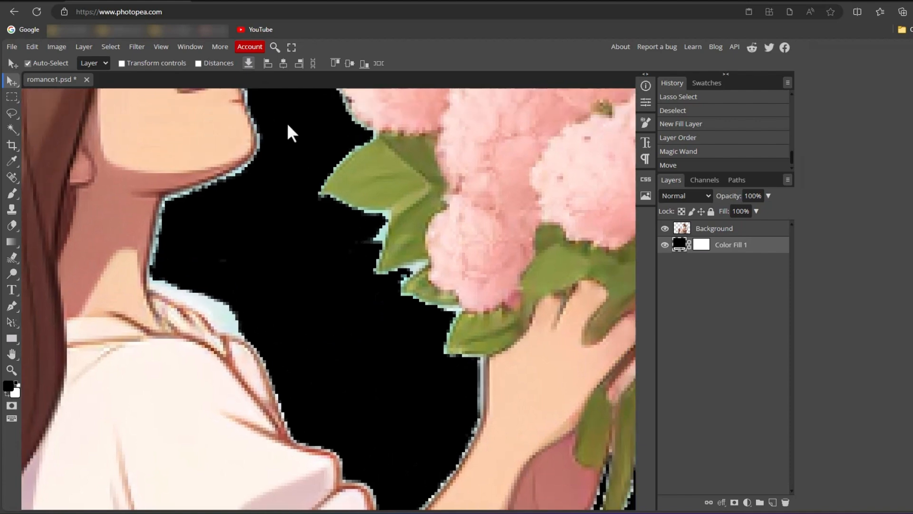
Examine the pale leftover patch beside the girl's neck and collar at close range against the whole cutout
{"action": "left_click", "coordinate": [11, 110]}
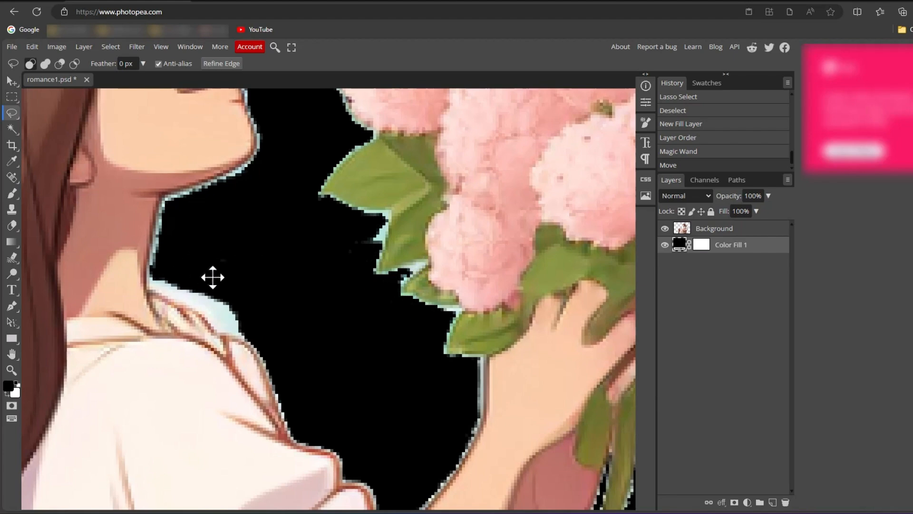
{"action": "scroll", "coordinate": [212, 273], "scroll_direction": "down", "scroll_amount": 4}
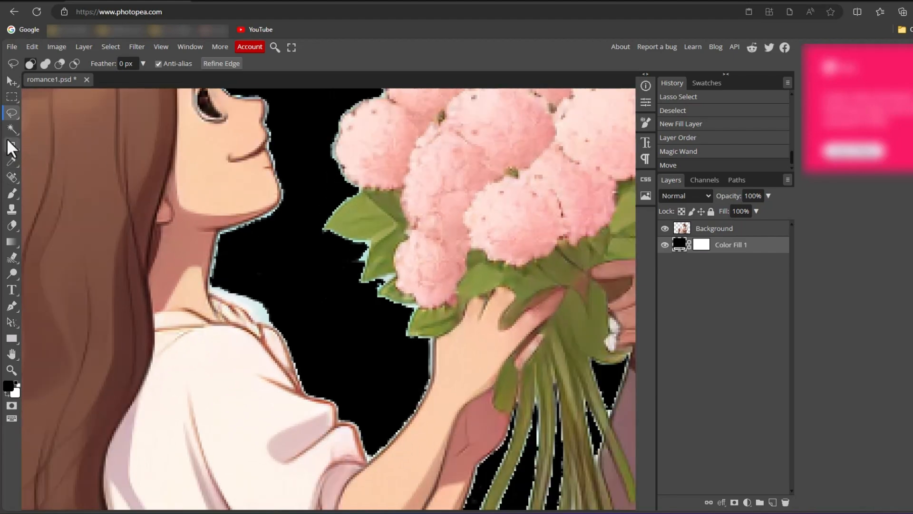
{"action": "left_click", "coordinate": [10, 131]}
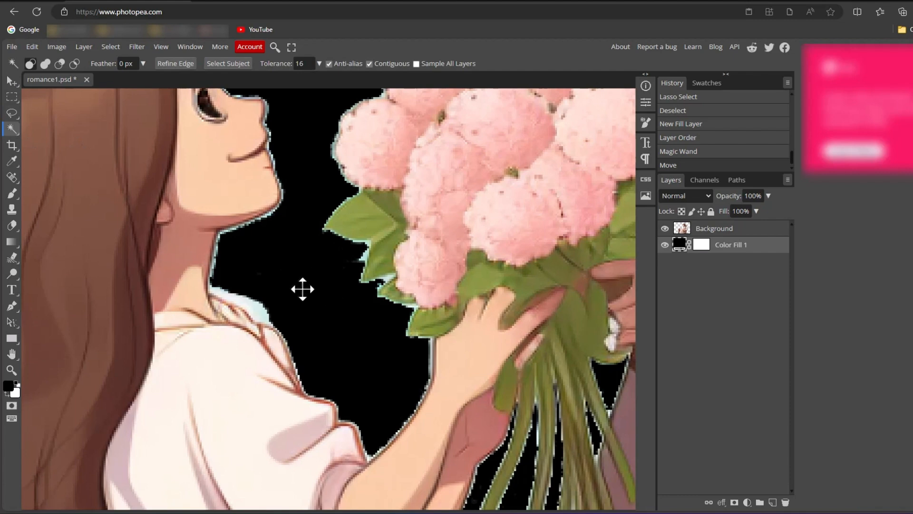
{"action": "scroll", "coordinate": [302, 288], "scroll_direction": "down", "scroll_amount": 6}
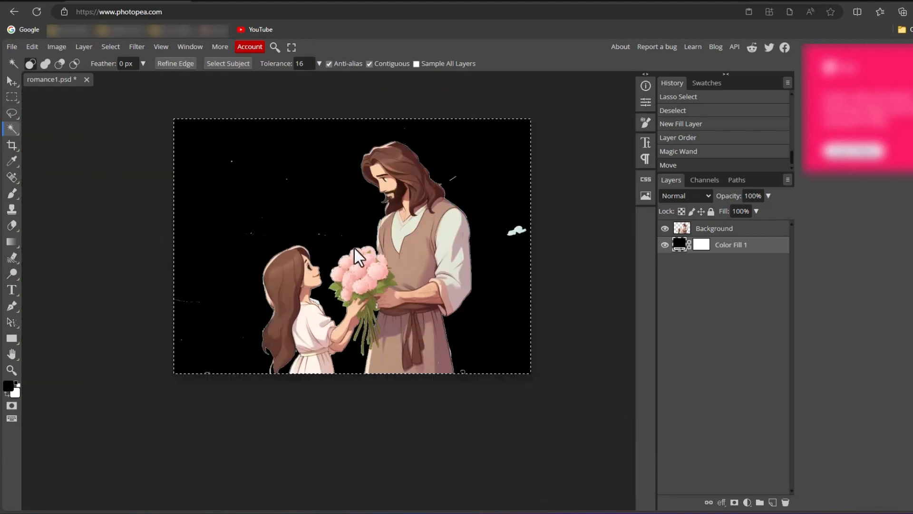
{"action": "key", "text": "ctrl+plus"}
{"action": "key", "text": "space"}
{"action": "left_click_drag", "start_coordinate": [580, 279], "coordinate": [500, 299]}
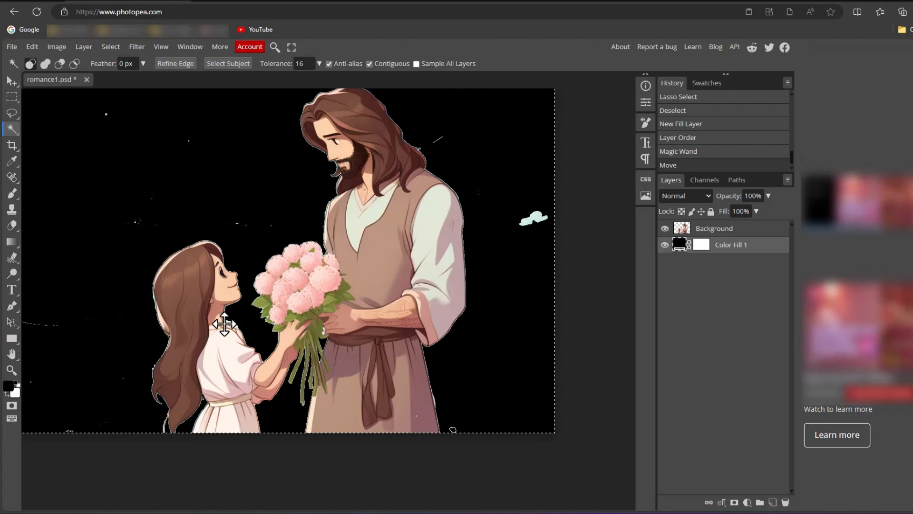
{"action": "key", "text": "ctrl+plus"}
{"action": "key", "text": "ctrl+plus"}
{"action": "key", "text": "space"}
{"action": "left_click_drag", "start_coordinate": [179, 316], "coordinate": [577, 186]}
{"action": "key", "text": "ctrl+plus"}
{"action": "key", "text": "ctrl+plus"}
{"action": "key", "text": "space"}
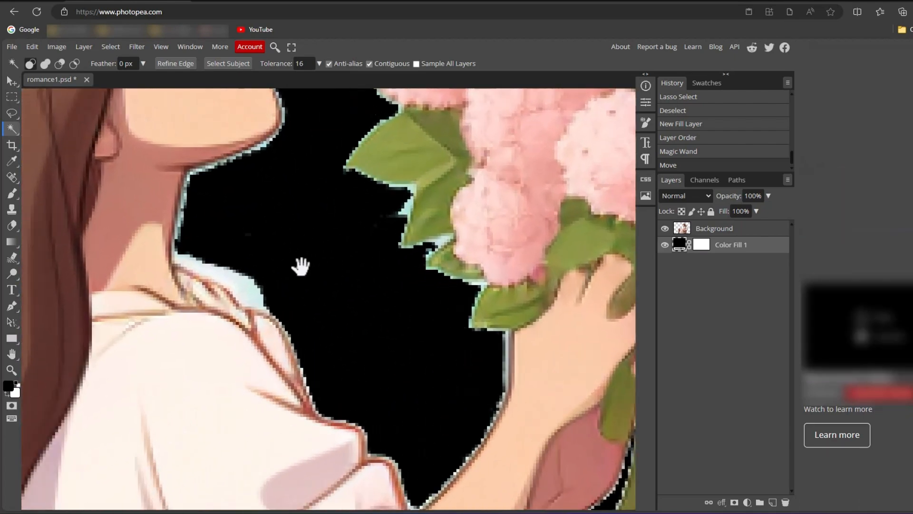
{"action": "left_click_drag", "start_coordinate": [275, 249], "coordinate": [383, 319]}
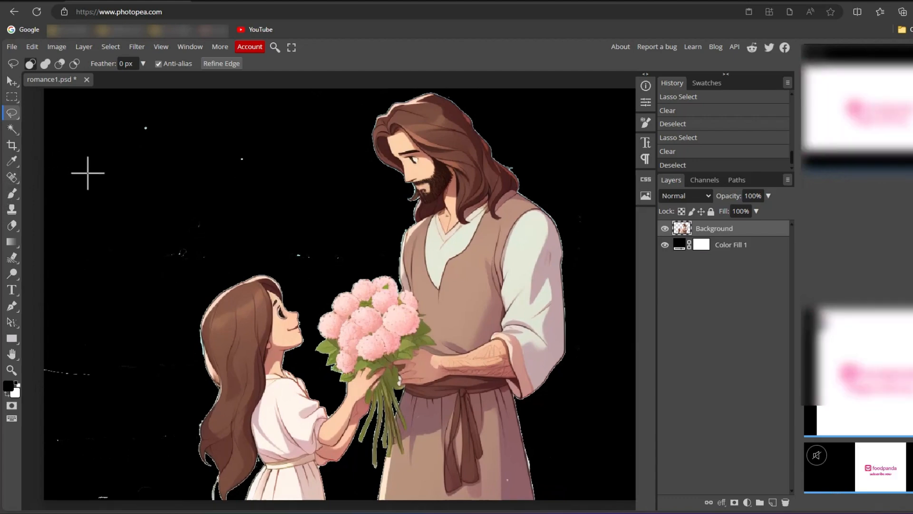
Check the girl's outline from the collar along the back of her hair to her waist for remaining residue
{"action": "key", "text": "alt"}
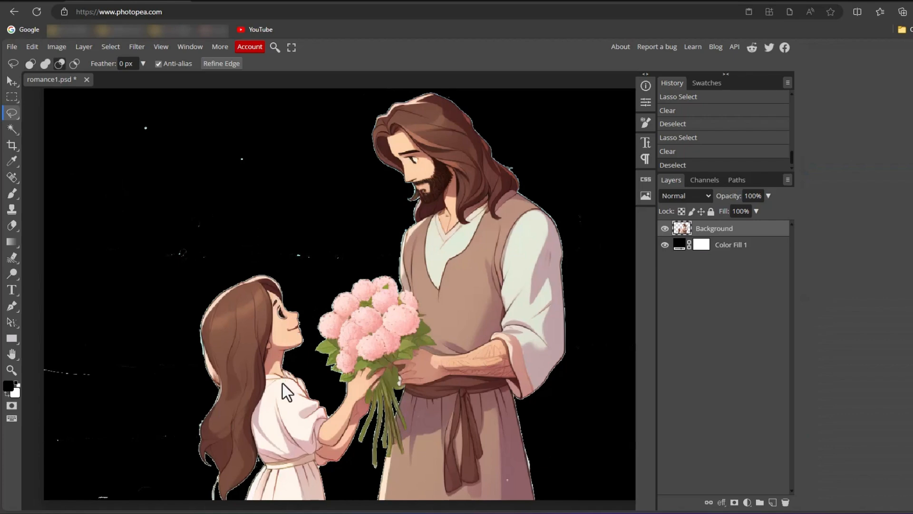
{"action": "scroll", "coordinate": [253, 392], "scroll_direction": "up", "scroll_amount": 6}
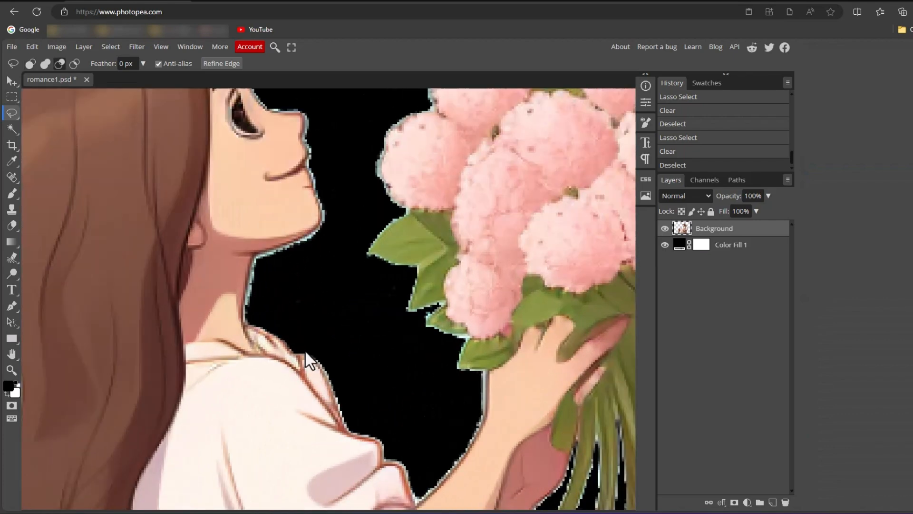
{"action": "scroll", "coordinate": [267, 333], "scroll_direction": "up", "scroll_amount": 3}
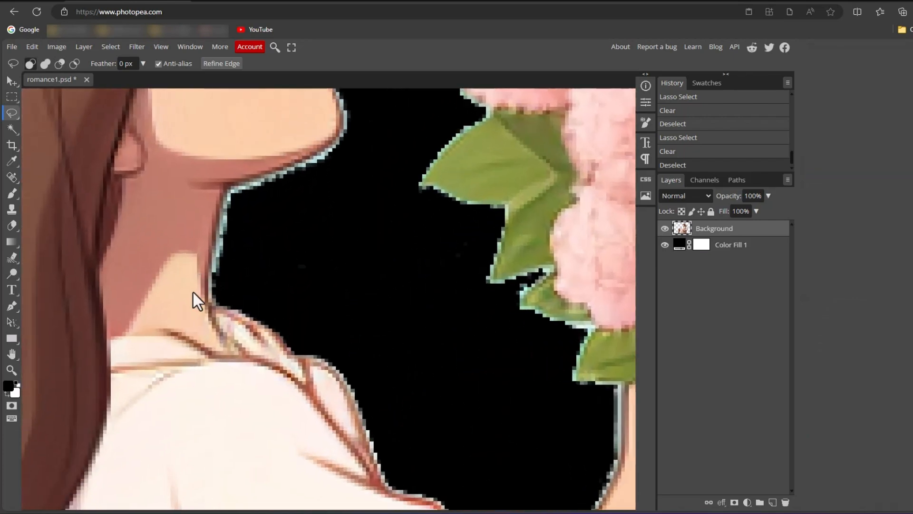
{"action": "key", "text": "space"}
{"action": "mouse_move", "coordinate": [343, 308]}
{"action": "left_mouse_down"}
{"action": "mouse_move", "coordinate": [395, 290]}
{"action": "mouse_move", "coordinate": [547, 181]}
{"action": "left_mouse_up"}
{"action": "mouse_move", "coordinate": [266, 281]}
{"action": "left_mouse_down"}
{"action": "mouse_move", "coordinate": [357, 222]}
{"action": "mouse_move", "coordinate": [456, 200]}
{"action": "left_mouse_up"}
{"action": "mouse_move", "coordinate": [351, 300]}
{"action": "left_mouse_down"}
{"action": "mouse_move", "coordinate": [412, 297]}
{"action": "mouse_move", "coordinate": [507, 261]}
{"action": "left_mouse_up"}
{"action": "left_click_drag", "start_coordinate": [439, 204], "coordinate": [479, 159]}
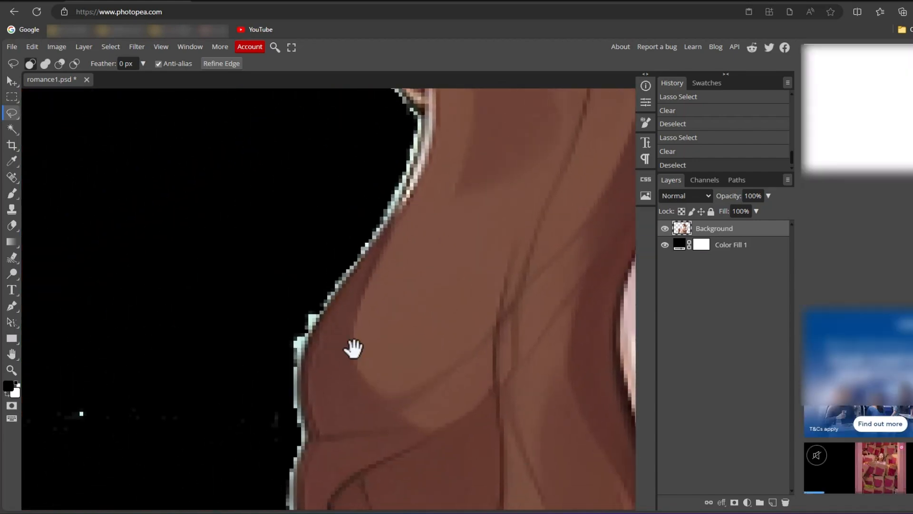
{"action": "left_click_drag", "start_coordinate": [378, 183], "coordinate": [442, 279]}
{"action": "left_click_drag", "start_coordinate": [417, 414], "coordinate": [295, 163]}
{"action": "mouse_move", "coordinate": [491, 436]}
{"action": "left_mouse_down"}
{"action": "mouse_move", "coordinate": [422, 271]}
{"action": "mouse_move", "coordinate": [315, 179]}
{"action": "left_mouse_up"}
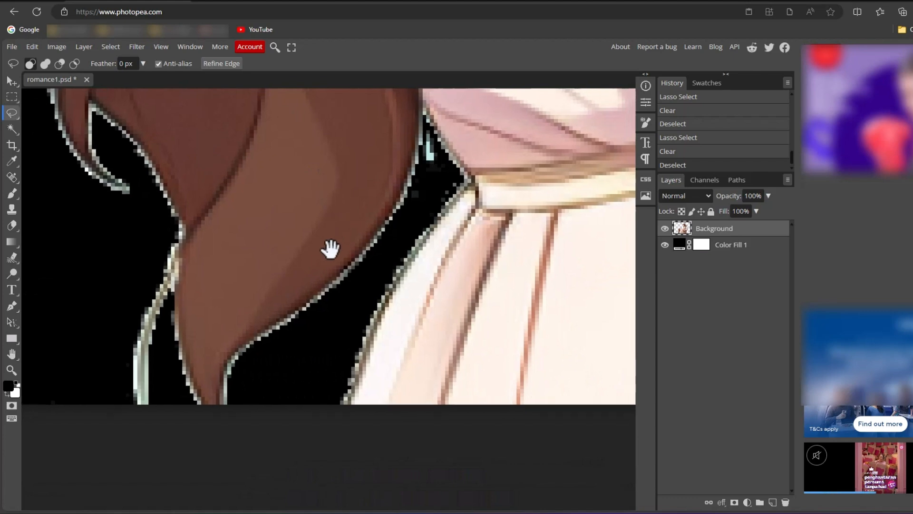
{"action": "left_click_drag", "start_coordinate": [333, 242], "coordinate": [360, 278]}
{"action": "left_click_drag", "start_coordinate": [442, 235], "coordinate": [413, 310]}
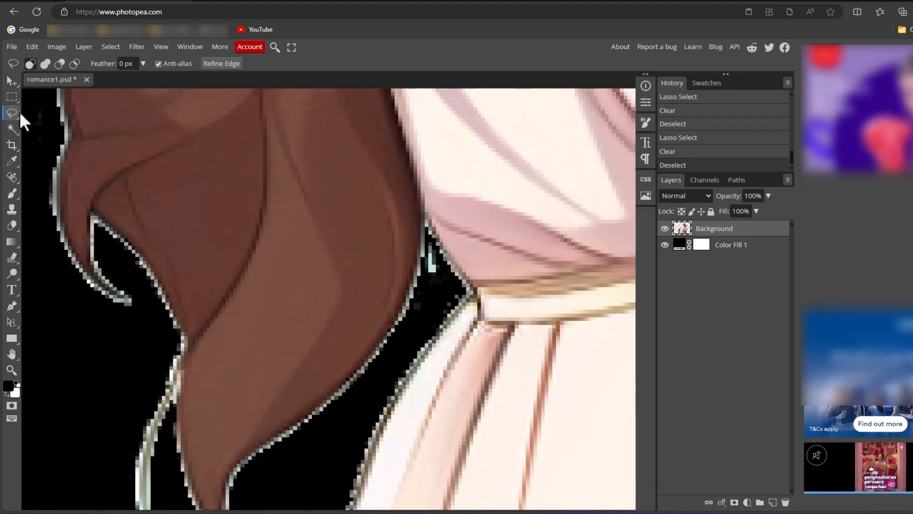
Select the pale leftover patch between the girl's hair and waist with the Magic Wand at tolerance 16 and delete it
{"action": "left_click", "coordinate": [11, 129]}
{"action": "left_click", "coordinate": [431, 265]}
{"action": "key", "text": "Delete"}
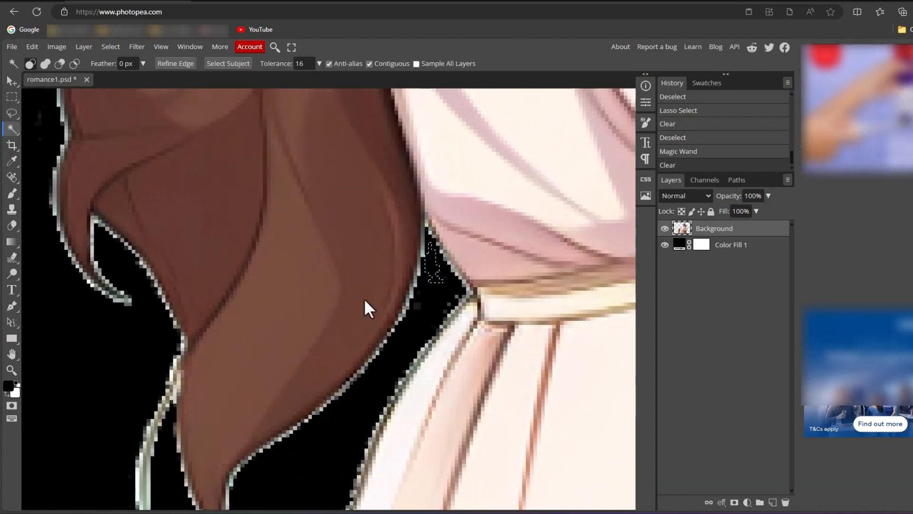
Delete leftover light pixels between the pale strand and the lower end of the girl's hair using the Magic Wand
{"action": "left_click", "coordinate": [173, 393]}
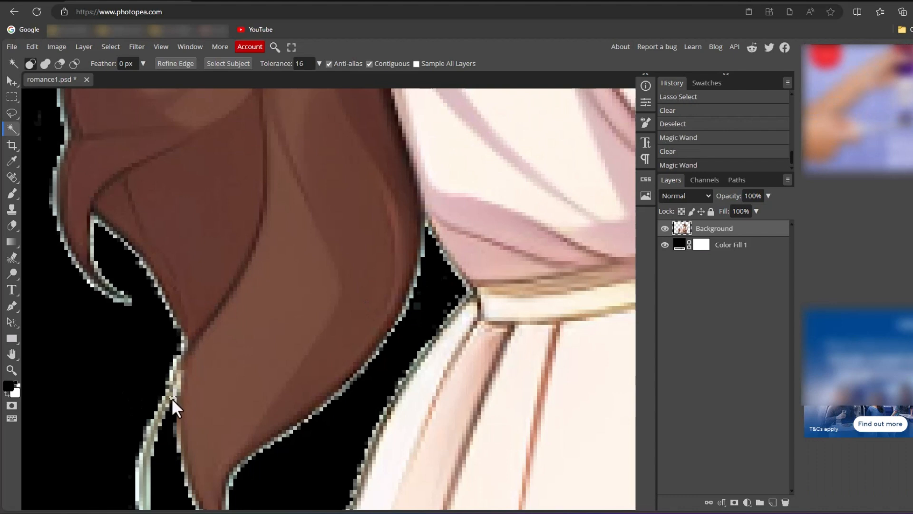
{"action": "left_click", "coordinate": [172, 398]}
{"action": "key", "text": "Delete"}
{"action": "left_click", "coordinate": [175, 400]}
{"action": "key", "text": "Delete"}
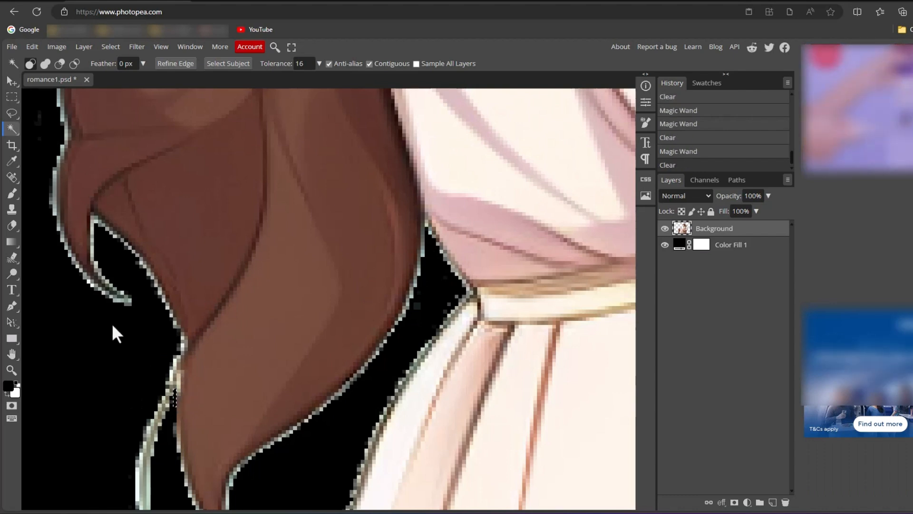
Delete the pale fringe patches on the outer back edge of the girl's hair using the Magic Wand
{"action": "left_click_drag", "start_coordinate": [282, 400], "coordinate": [318, 427]}
{"action": "left_click_drag", "start_coordinate": [251, 370], "coordinate": [283, 395]}
{"action": "left_click_drag", "start_coordinate": [176, 266], "coordinate": [443, 417]}
{"action": "left_click_drag", "start_coordinate": [358, 219], "coordinate": [317, 328]}
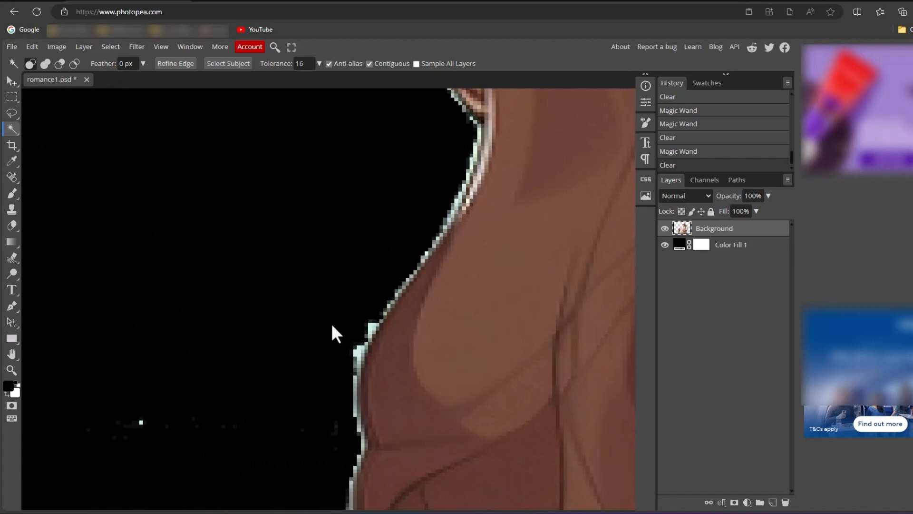
{"action": "left_click", "coordinate": [365, 346]}
{"action": "key", "text": "Delete"}
{"action": "left_click", "coordinate": [358, 351]}
{"action": "key", "text": "Delete"}
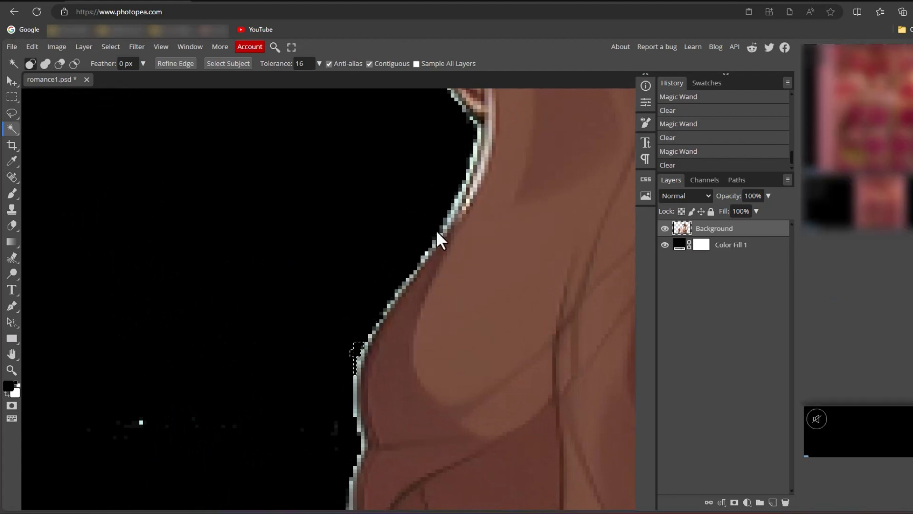
Lasso the stray specks in the empty area beside and above the girl and clear them
{"action": "scroll", "coordinate": [414, 209], "scroll_direction": "down", "scroll_amount": 6}
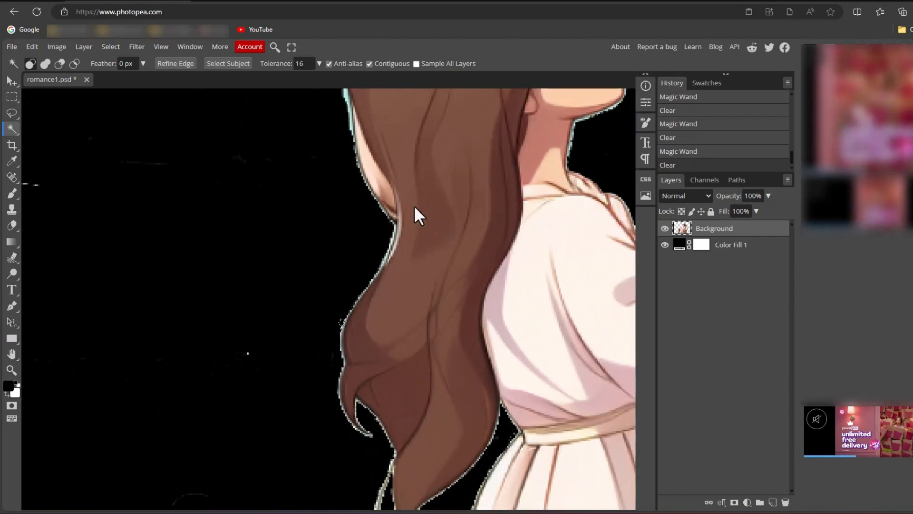
{"action": "scroll", "coordinate": [291, 226], "scroll_direction": "down", "scroll_amount": 5}
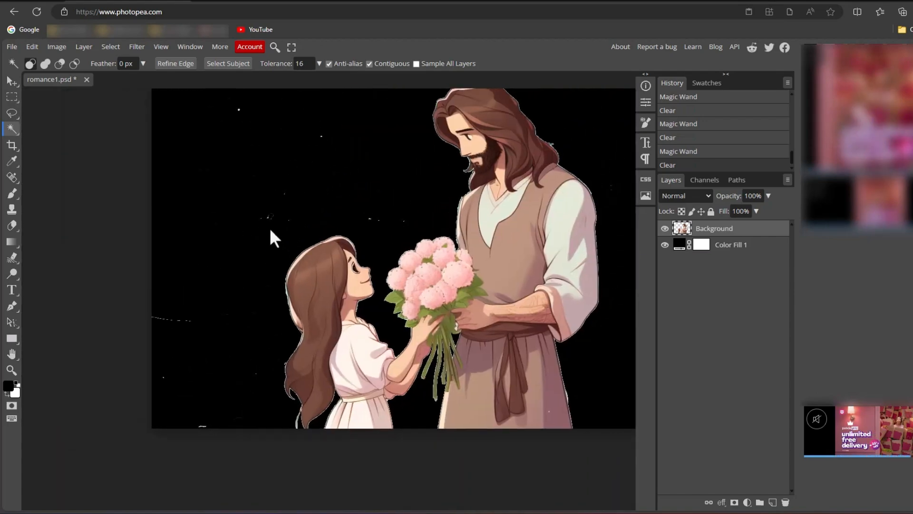
{"action": "left_click", "coordinate": [13, 113]}
{"action": "mouse_move", "coordinate": [59, 230]}
{"action": "left_mouse_down"}
{"action": "mouse_move", "coordinate": [74, 169]}
{"action": "mouse_move", "coordinate": [242, 83]}
{"action": "mouse_move", "coordinate": [308, 110]}
{"action": "mouse_move", "coordinate": [361, 152]}
{"action": "mouse_move", "coordinate": [397, 207]}
{"action": "mouse_move", "coordinate": [412, 259]}
{"action": "mouse_move", "coordinate": [397, 275]}
{"action": "mouse_move", "coordinate": [327, 256]}
{"action": "mouse_move", "coordinate": [266, 266]}
{"action": "mouse_move", "coordinate": [231, 311]}
{"action": "mouse_move", "coordinate": [265, 375]}
{"action": "mouse_move", "coordinate": [249, 449]}
{"action": "mouse_move", "coordinate": [220, 492]}
{"action": "mouse_move", "coordinate": [154, 500]}
{"action": "mouse_move", "coordinate": [126, 488]}
{"action": "mouse_move", "coordinate": [101, 445]}
{"action": "mouse_move", "coordinate": [53, 255]}
{"action": "mouse_move", "coordinate": [46, 202]}
{"action": "left_mouse_up"}
{"action": "key", "text": "Delete"}
Lasso the empty area above the man's head, clear its remaining specks, and deselect
{"action": "mouse_move", "coordinate": [323, 153]}
{"action": "left_mouse_down"}
{"action": "mouse_move", "coordinate": [260, 181]}
{"action": "mouse_move", "coordinate": [246, 194]}
{"action": "left_mouse_up"}
{"action": "mouse_move", "coordinate": [459, 110]}
{"action": "left_mouse_down"}
{"action": "mouse_move", "coordinate": [388, 119]}
{"action": "mouse_move", "coordinate": [397, 153]}
{"action": "mouse_move", "coordinate": [450, 153]}
{"action": "mouse_move", "coordinate": [463, 110]}
{"action": "left_mouse_up"}
{"action": "key", "text": "Delete"}
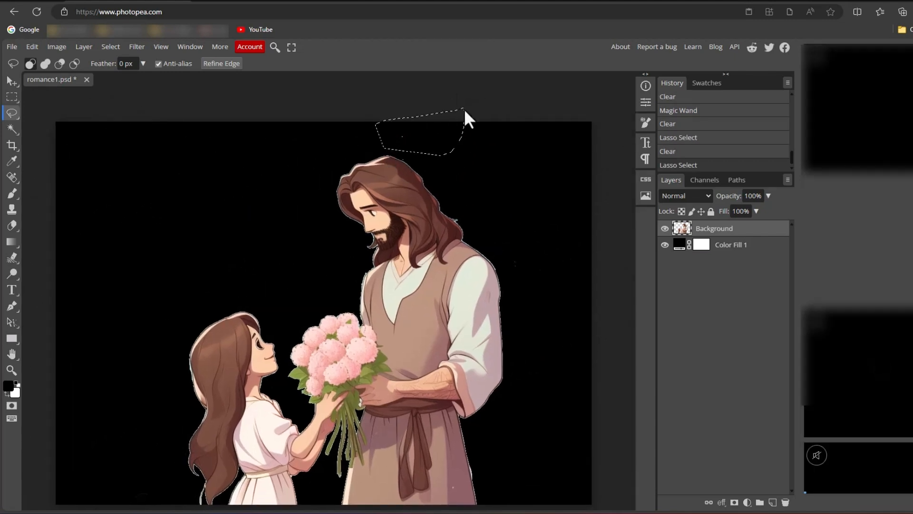
{"action": "left_click_drag", "start_coordinate": [517, 207], "coordinate": [540, 143]}
{"action": "key", "text": "ctrl+d"}
{"action": "left_click_drag", "start_coordinate": [312, 190], "coordinate": [312, 216]}
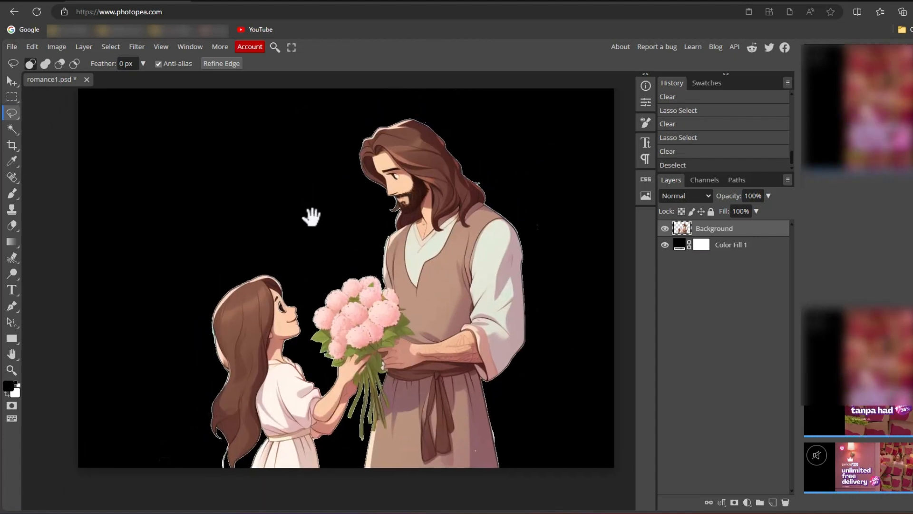
Load the Background layer's pixels as a selection around both figures and the bouquet
{"action": "right_click", "coordinate": [707, 233]}
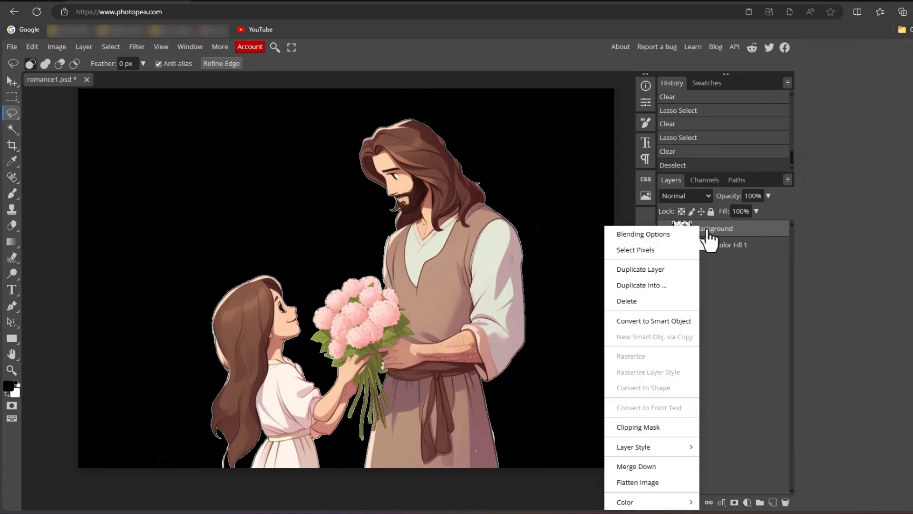
{"action": "left_click", "coordinate": [669, 247]}
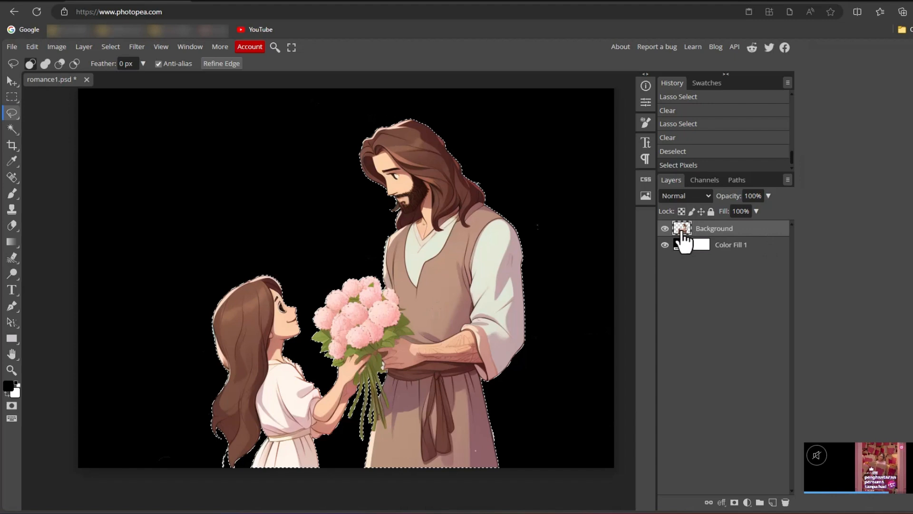
{"action": "left_click", "coordinate": [682, 231], "text": "ctrl"}
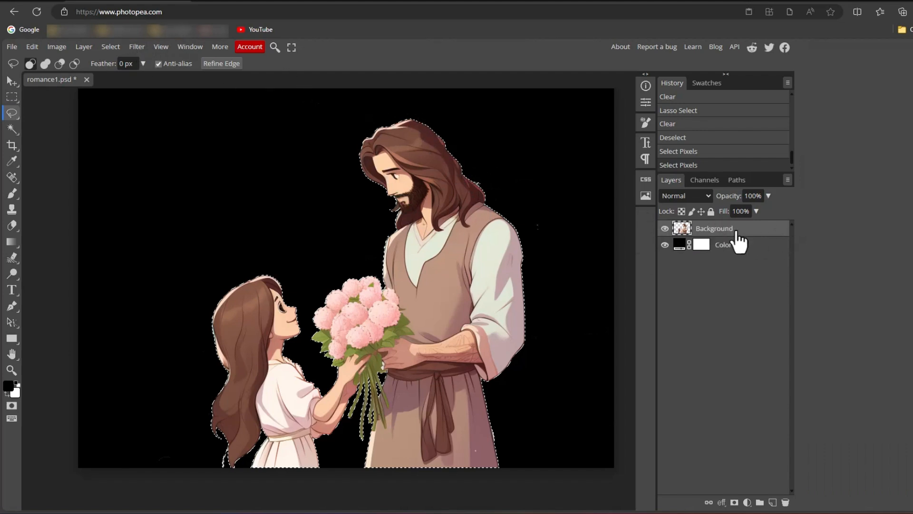
Feather the selection by 1 px and add a raster mask from it to the Background layer
{"action": "left_click", "coordinate": [111, 47]}
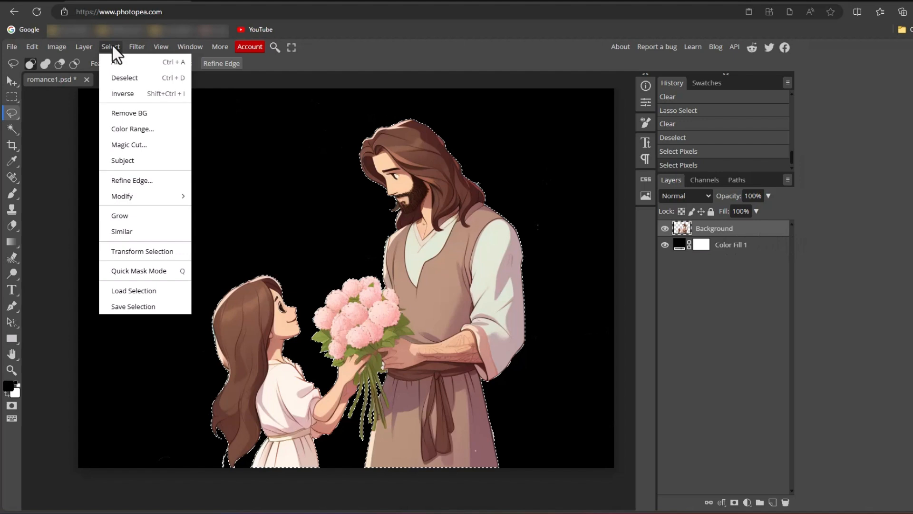
{"action": "mouse_move", "coordinate": [176, 197]}
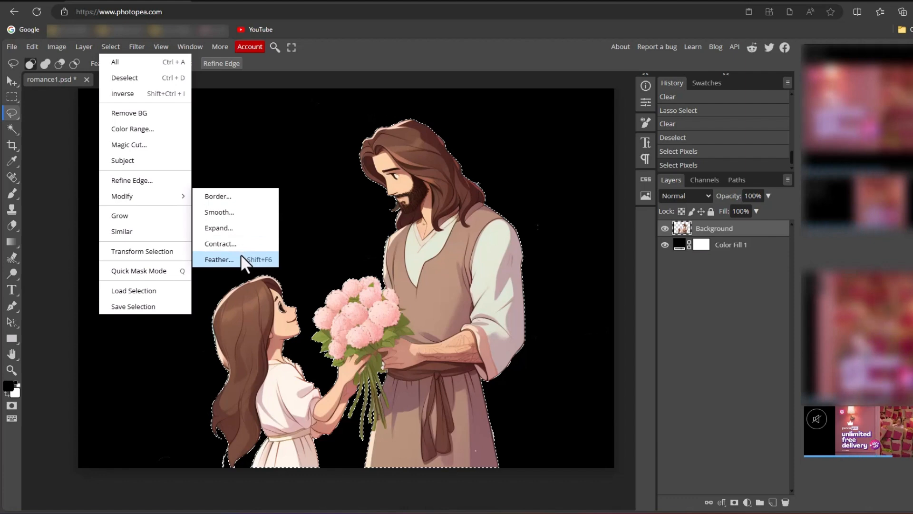
{"action": "left_click", "coordinate": [219, 259]}
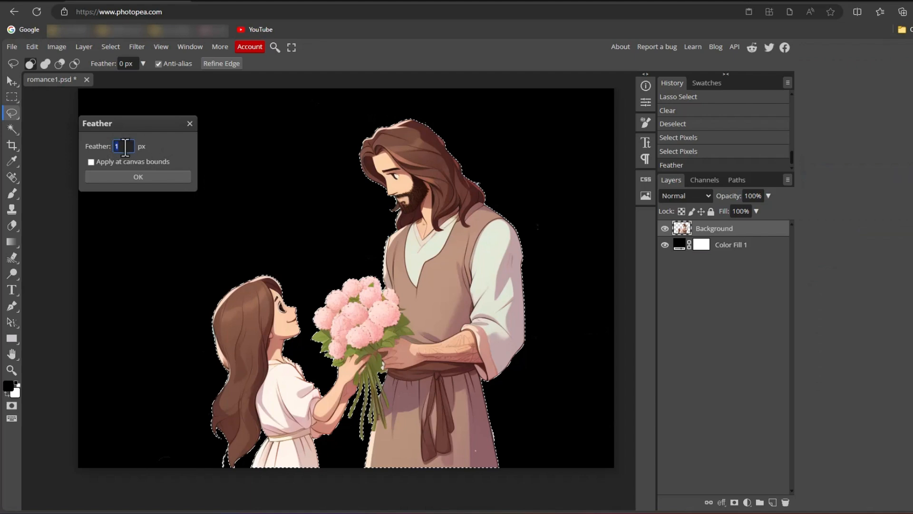
{"action": "left_click", "coordinate": [150, 176]}
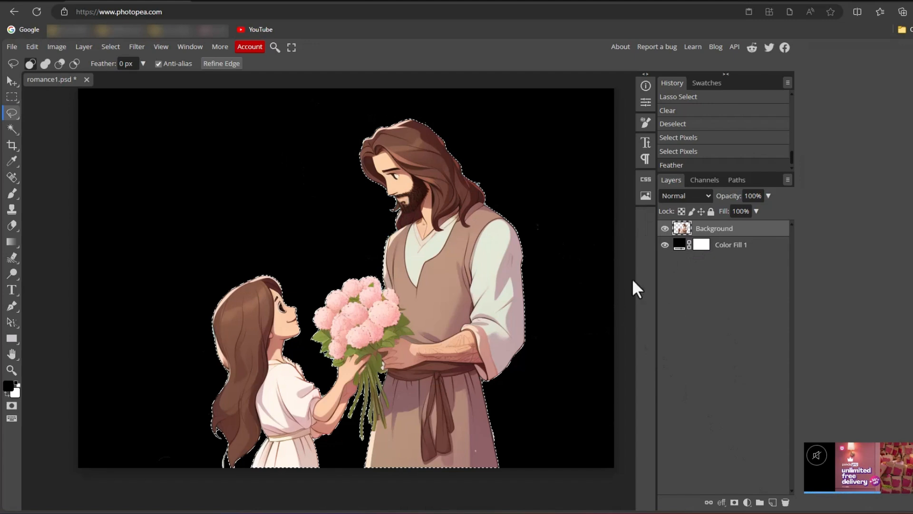
{"action": "left_click", "coordinate": [735, 503]}
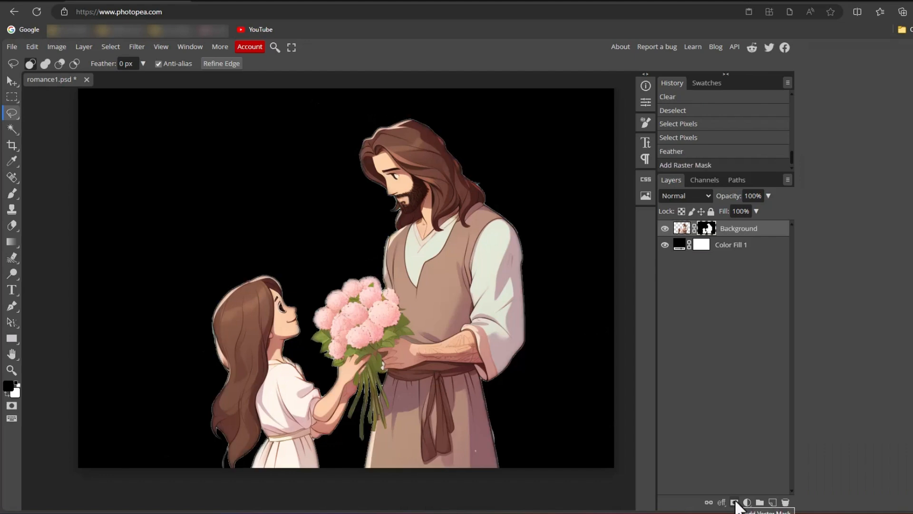
Disable the Background layer's raster mask and re-enable it to compare the figures' edges with and without feathering
{"action": "right_click", "coordinate": [709, 230]}
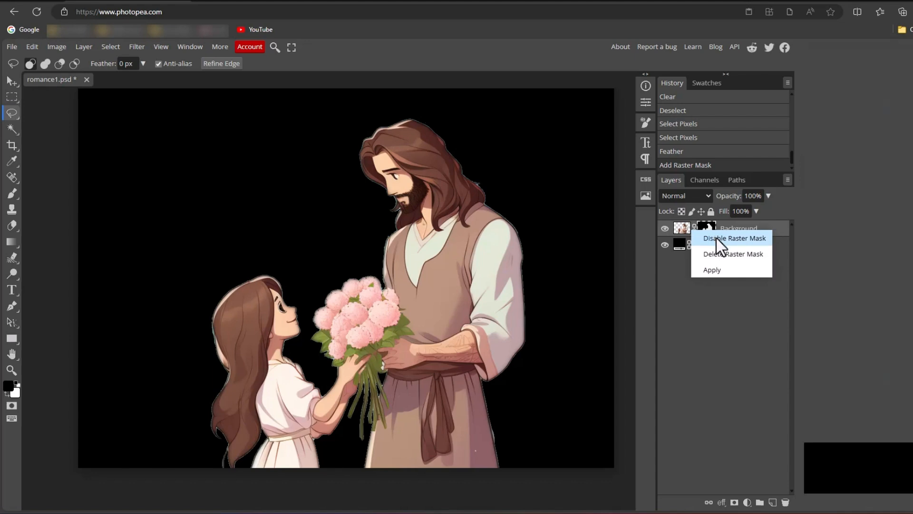
{"action": "left_click", "coordinate": [716, 238]}
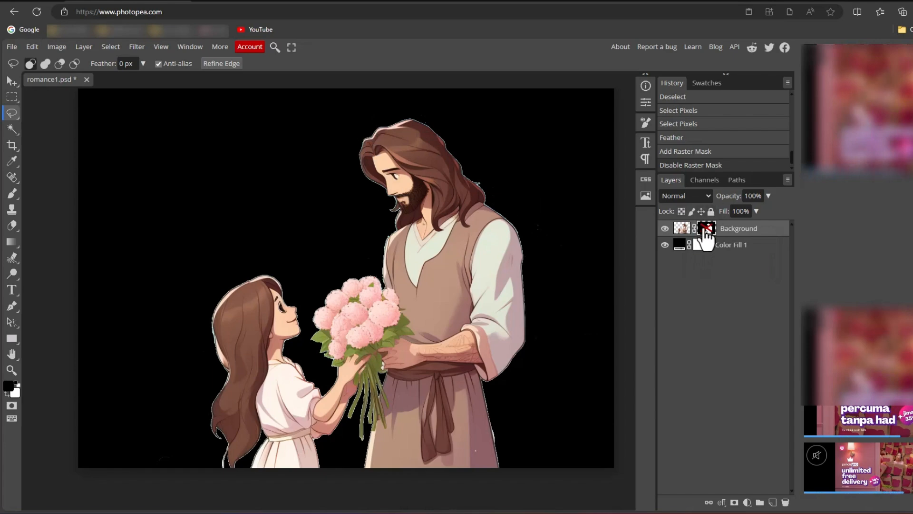
{"action": "right_click", "coordinate": [705, 229]}
{"action": "left_click", "coordinate": [727, 233]}
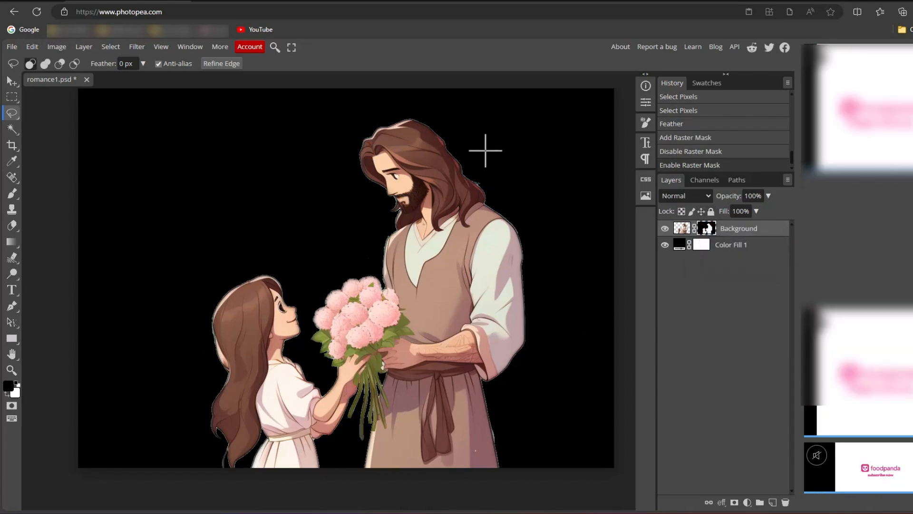
Convert the Background layer with its feathered mask to a smart object
{"action": "right_click", "coordinate": [736, 239]}
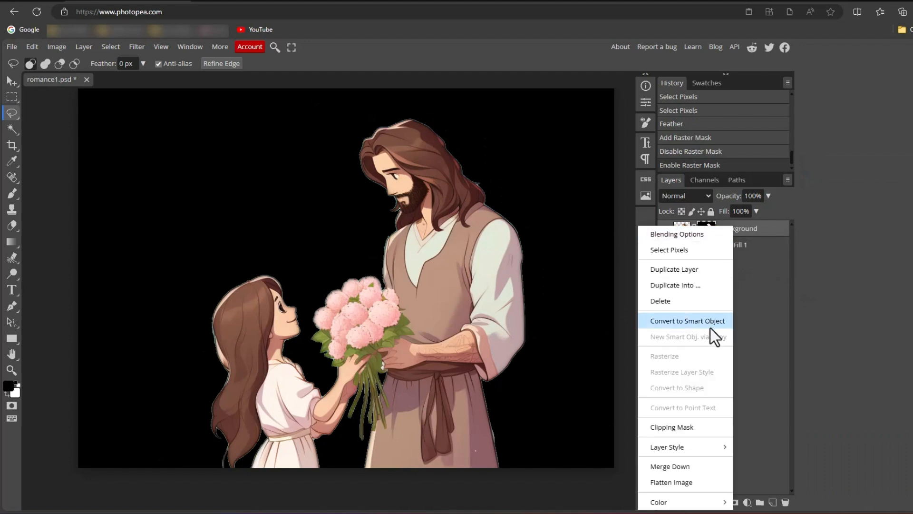
{"action": "left_click", "coordinate": [759, 233]}
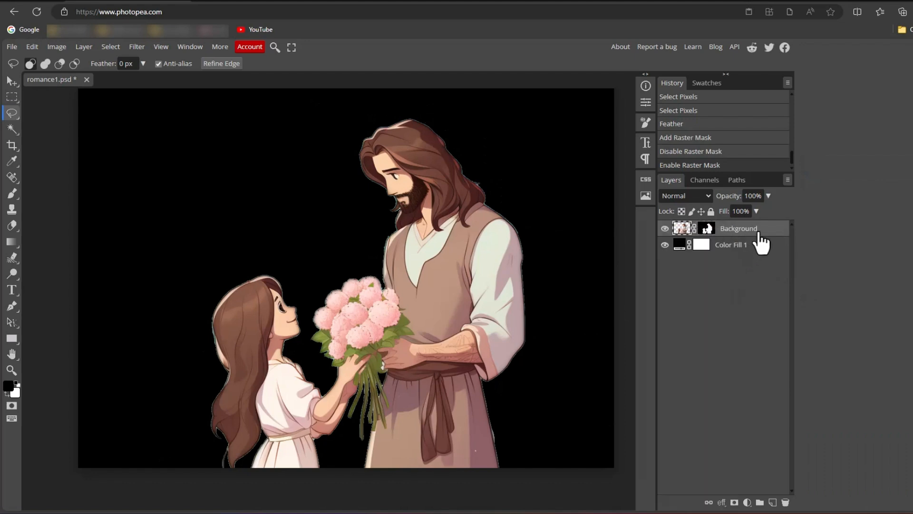
{"action": "right_click", "coordinate": [756, 237]}
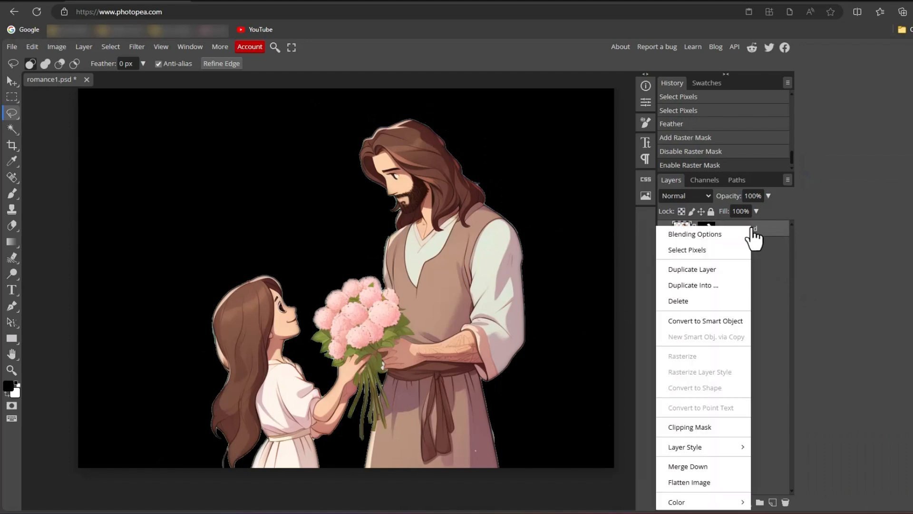
{"action": "left_click", "coordinate": [730, 322]}
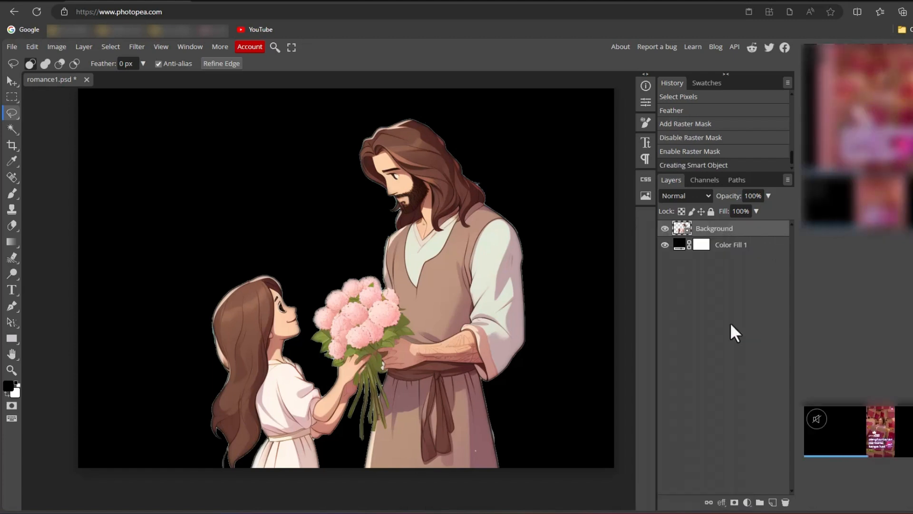
Load the Background layer's pixels as a selection, contract it by 1 px, and add a raster mask from it
{"action": "right_click", "coordinate": [734, 239]}
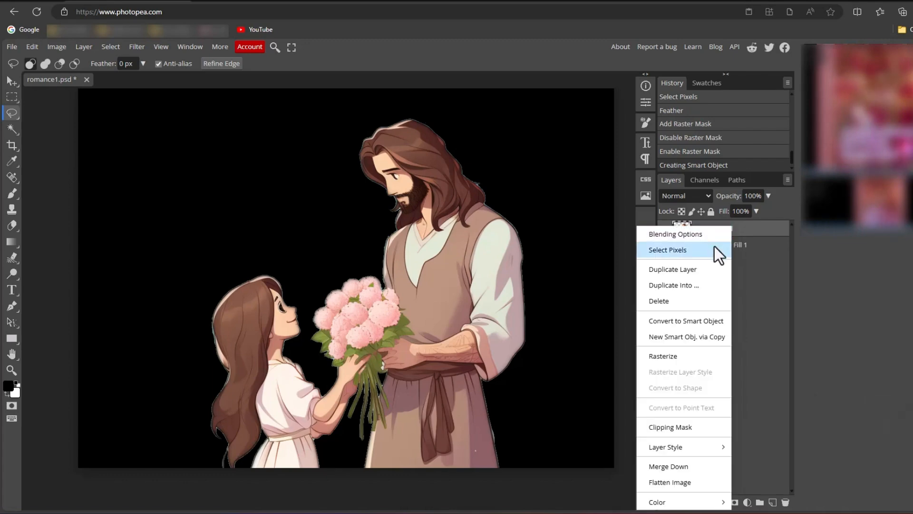
{"action": "left_click", "coordinate": [715, 249]}
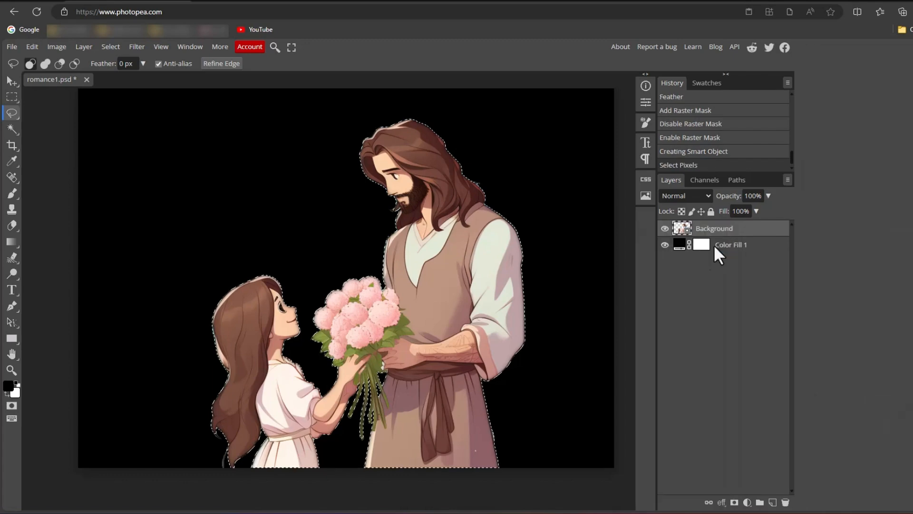
{"action": "left_click", "coordinate": [109, 48]}
{"action": "mouse_move", "coordinate": [178, 199]}
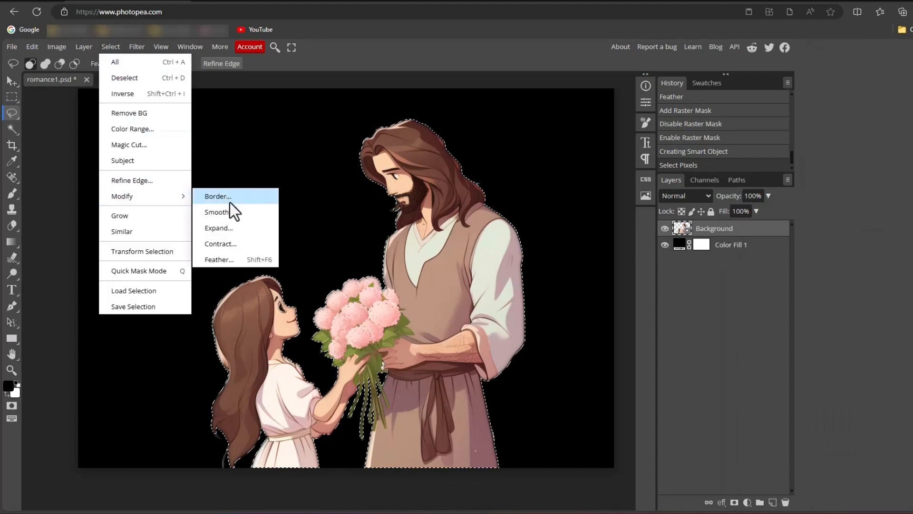
{"action": "left_click", "coordinate": [242, 241]}
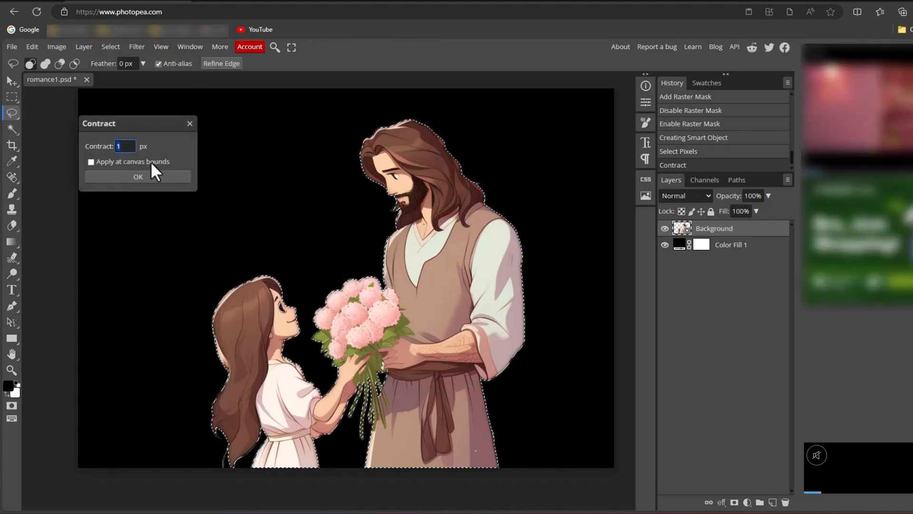
{"action": "left_click", "coordinate": [154, 175]}
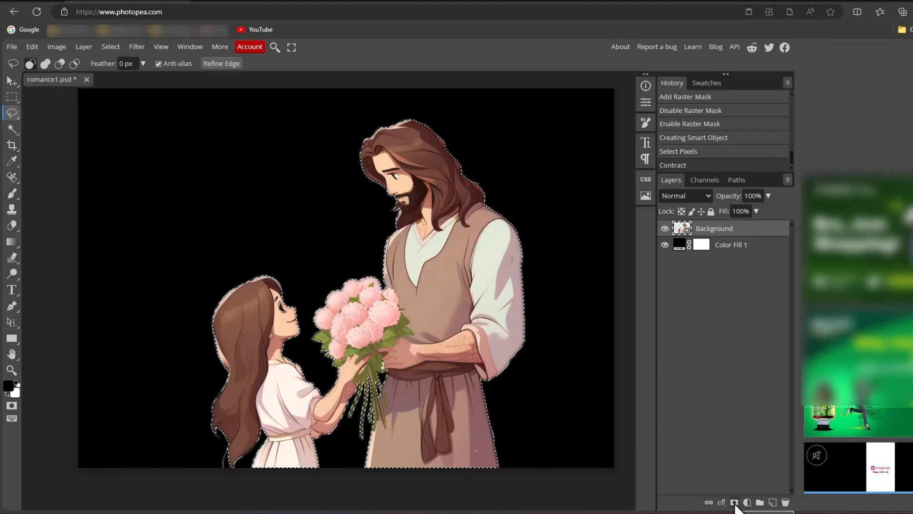
{"action": "left_click", "coordinate": [734, 502]}
Turn the contracted raster mask on the Background layer off and on again to compare the cutout edges
{"action": "right_click", "coordinate": [707, 229]}
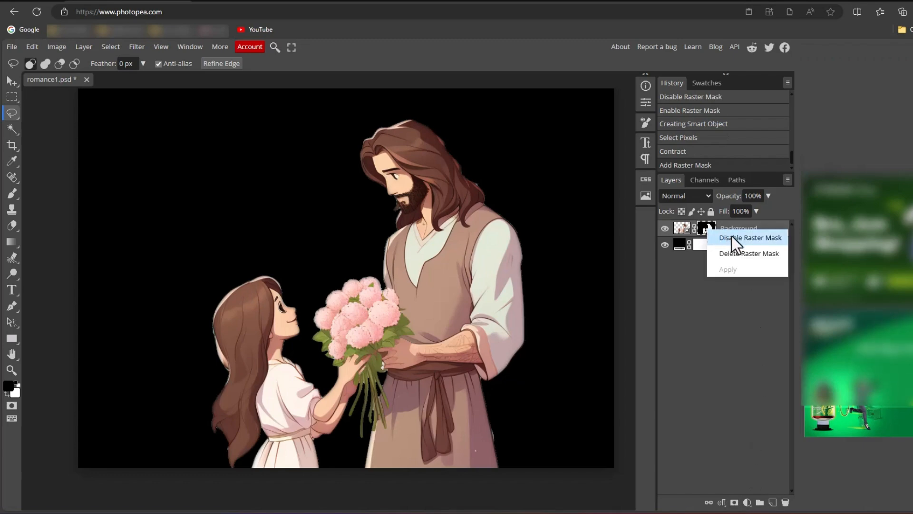
{"action": "left_click", "coordinate": [732, 235]}
{"action": "right_click", "coordinate": [712, 229]}
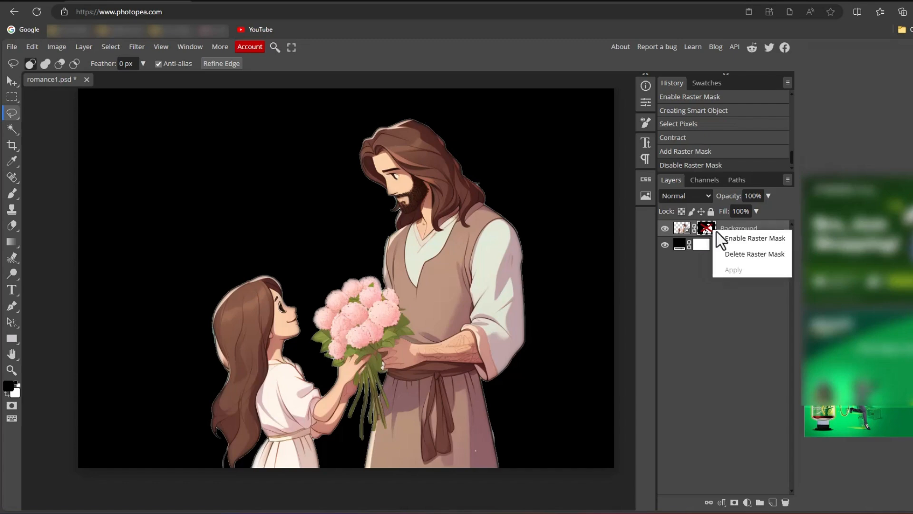
{"action": "left_click", "coordinate": [727, 237]}
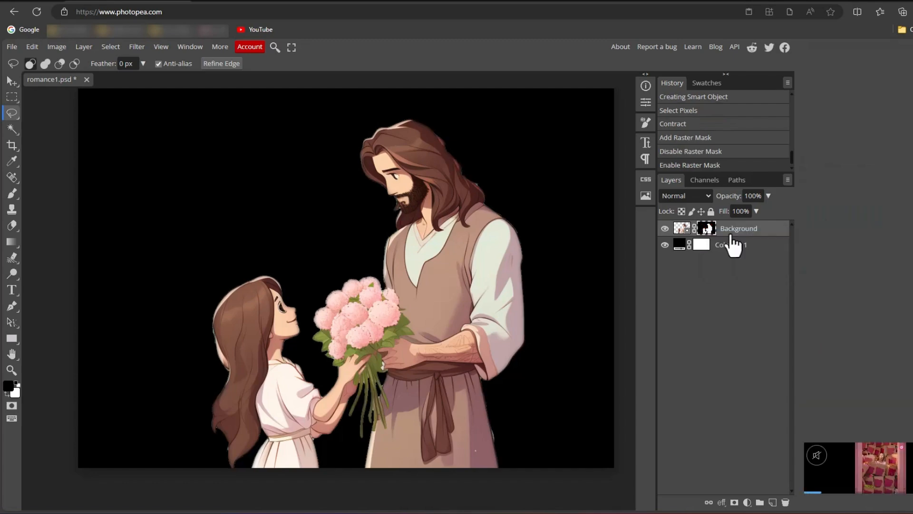
Convert the masked Background layer to a smart object again and load its pixels as a selection
{"action": "right_click", "coordinate": [733, 245]}
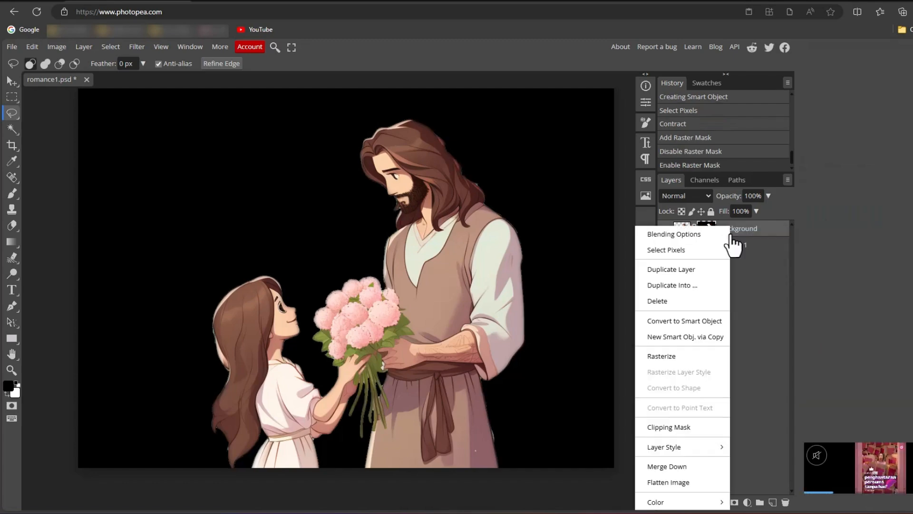
{"action": "left_click", "coordinate": [709, 321]}
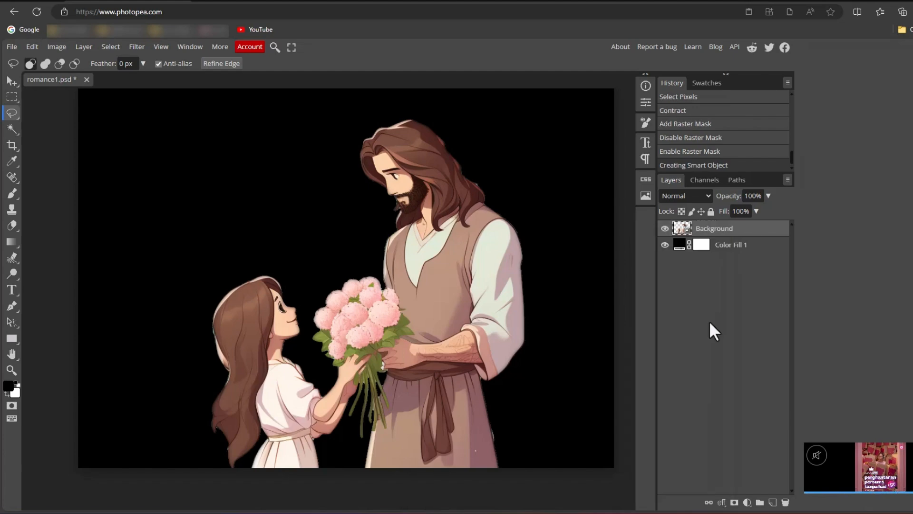
{"action": "right_click", "coordinate": [728, 237]}
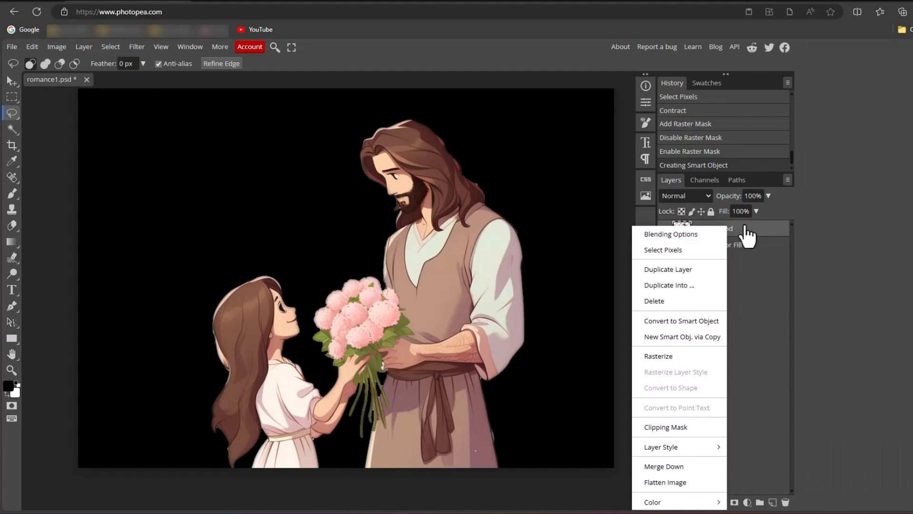
{"action": "left_click", "coordinate": [756, 279]}
{"action": "right_click", "coordinate": [743, 236]}
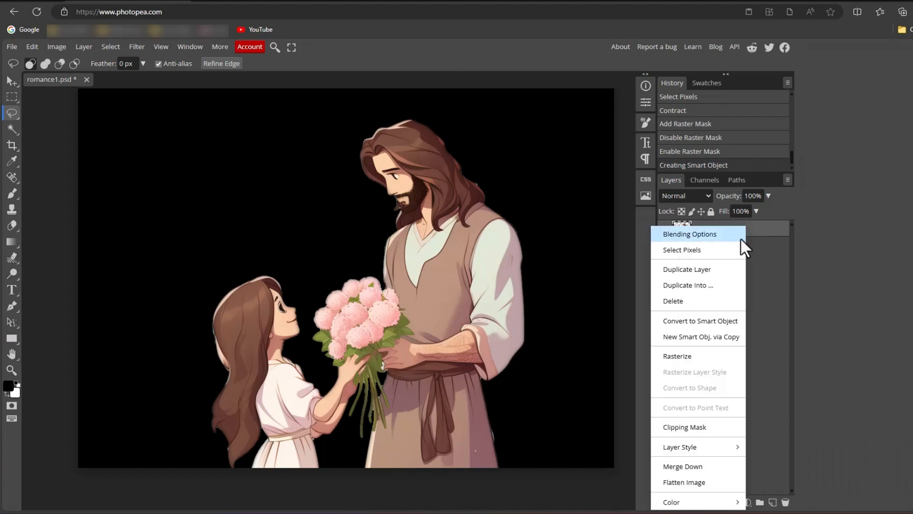
{"action": "left_click", "coordinate": [728, 250]}
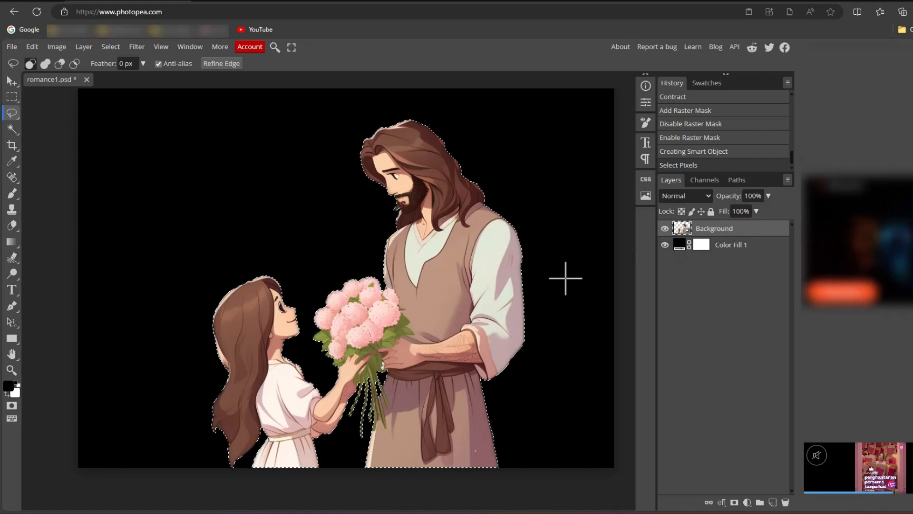
Save the selection of the figures as a new alpha channel and display that channel alone
{"action": "left_click", "coordinate": [704, 180]}
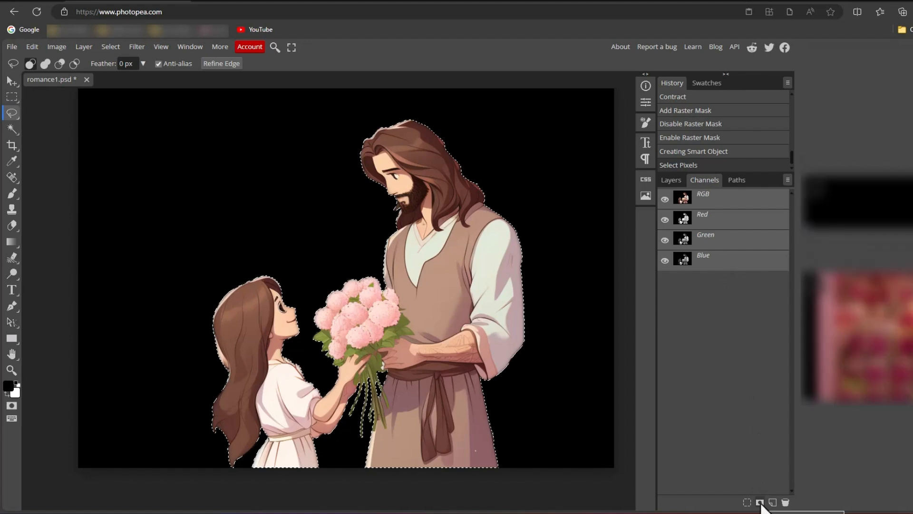
{"action": "left_click", "coordinate": [760, 503]}
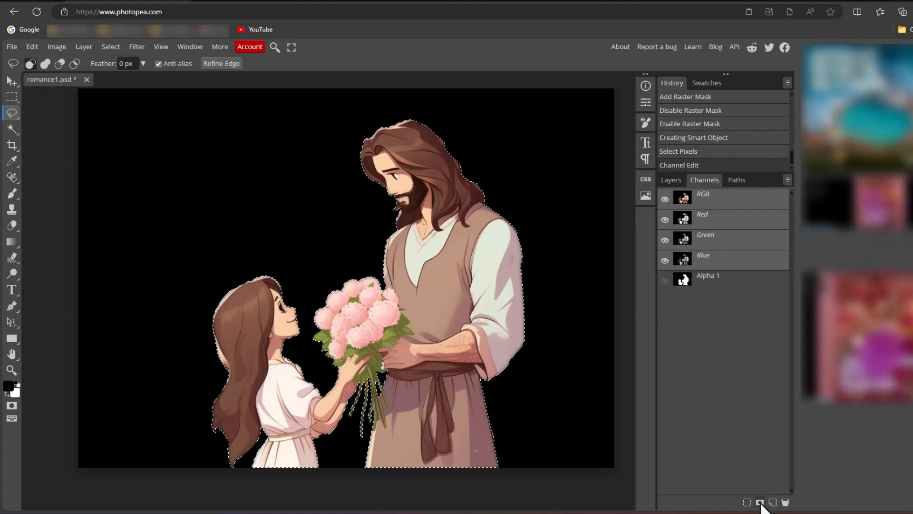
{"action": "left_click", "coordinate": [724, 284]}
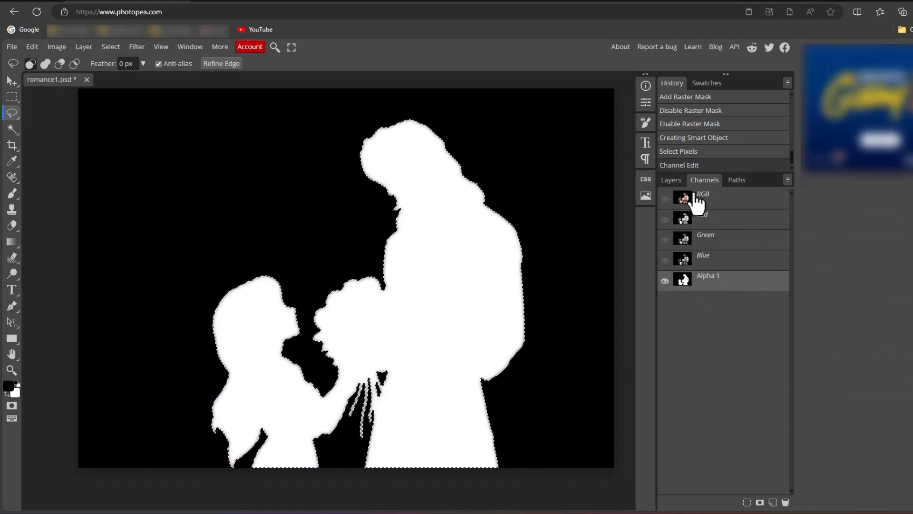
Load the Alpha 1 channel's white silhouette as a selection
{"action": "right_click", "coordinate": [714, 282]}
{"action": "left_click", "coordinate": [714, 316]}
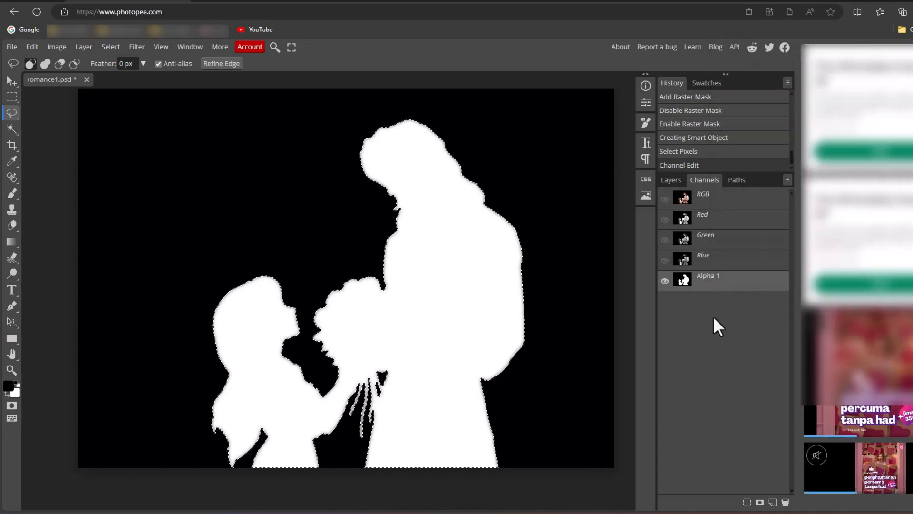
{"action": "left_click", "coordinate": [687, 285], "text": "ctrl"}
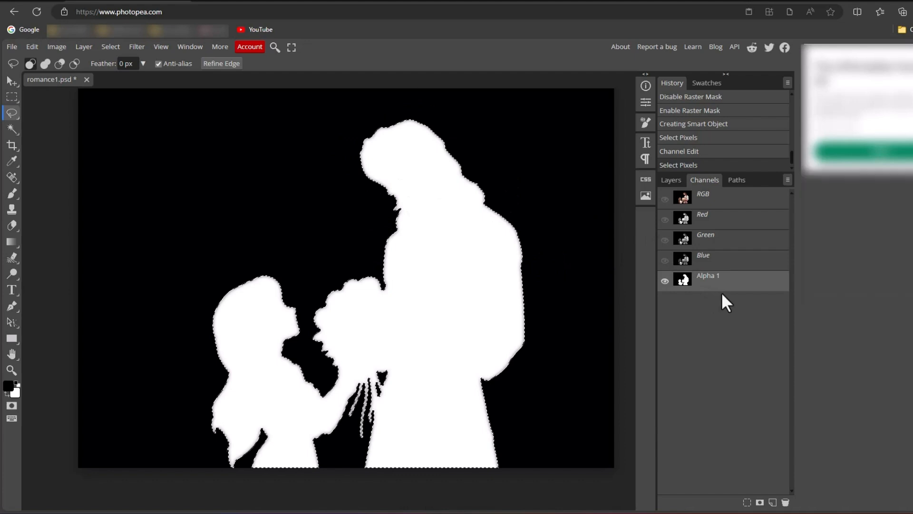
Deselect and apply a Gaussian Blur with a 2 px radius to the Alpha 1 channel
{"action": "key", "text": "ctrl+d"}
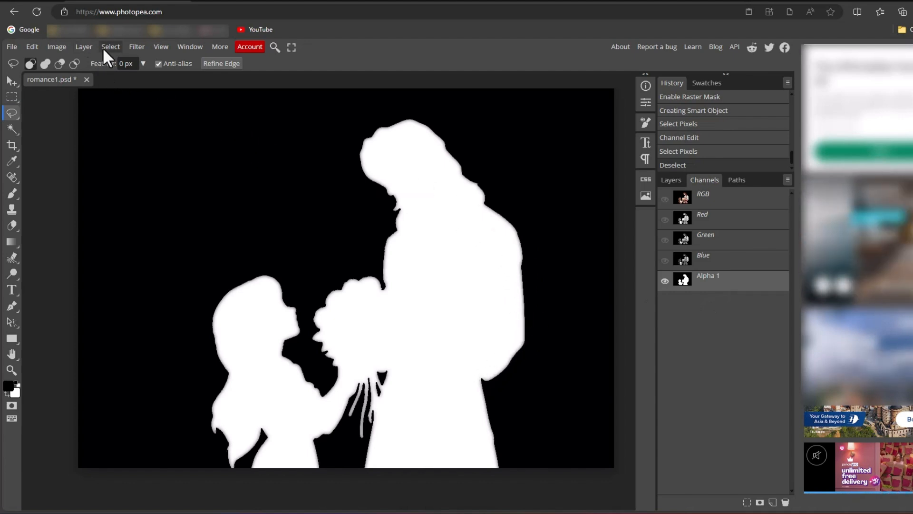
{"action": "left_click", "coordinate": [138, 45]}
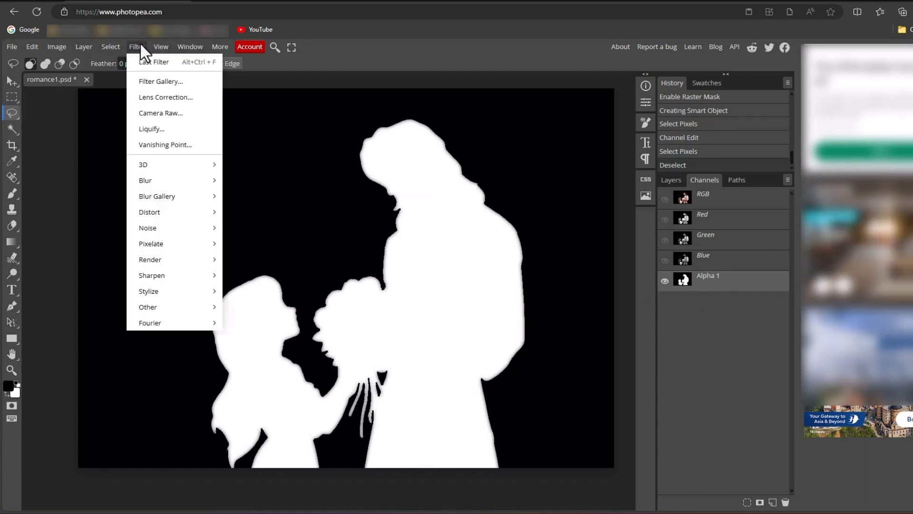
{"action": "mouse_move", "coordinate": [195, 182]}
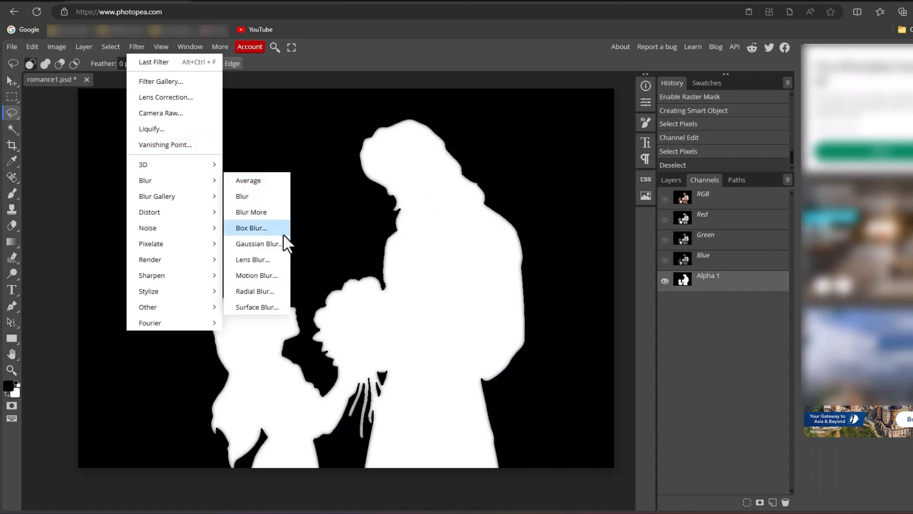
{"action": "left_click", "coordinate": [276, 244]}
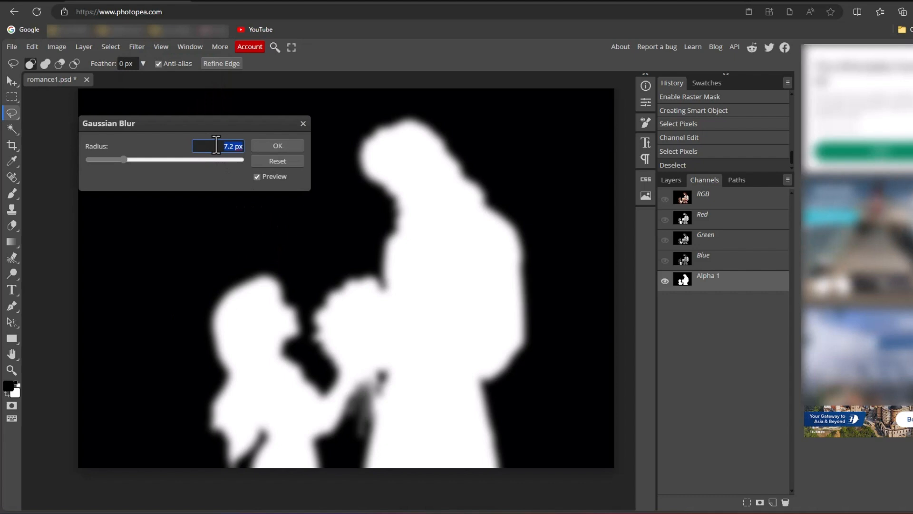
{"action": "type", "text": "2"}
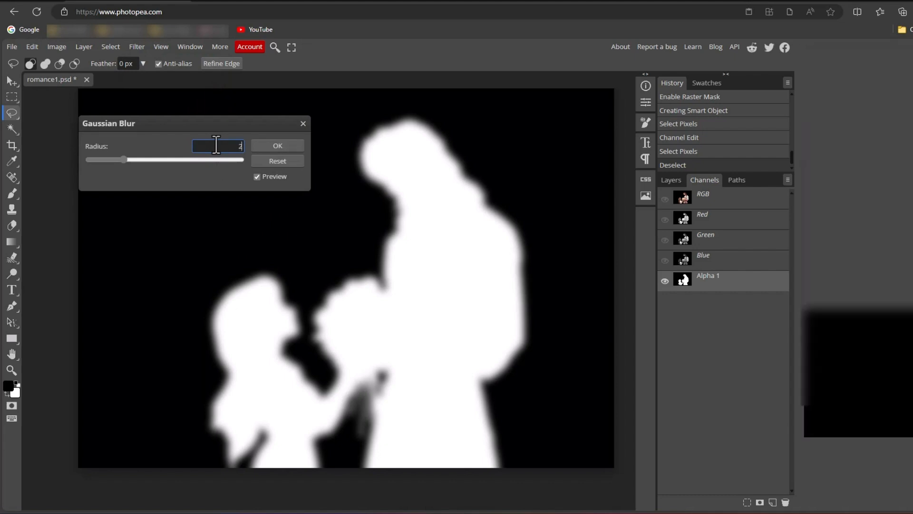
{"action": "left_click", "coordinate": [277, 145]}
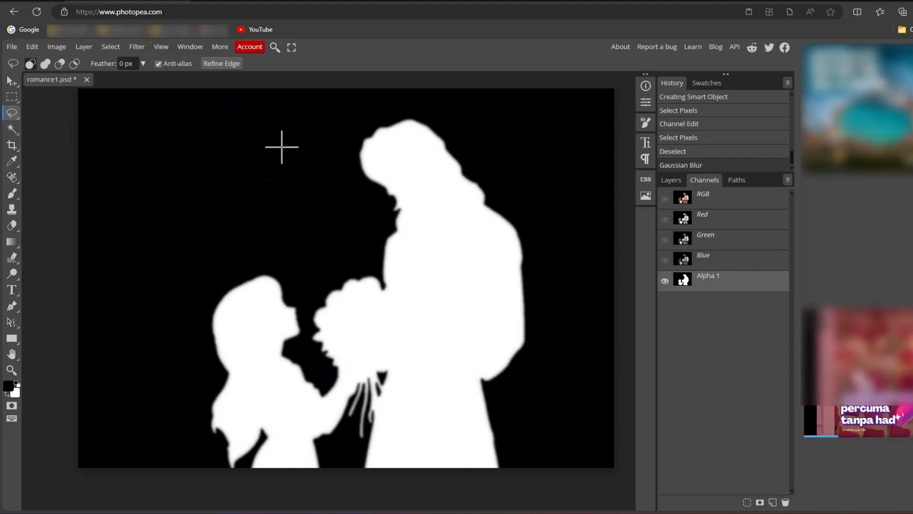
Load the blurred Alpha 1 channel as a selection, then hide it and restore the RGB view to return to the layers
{"action": "right_click", "coordinate": [683, 278]}
{"action": "left_click", "coordinate": [667, 317]}
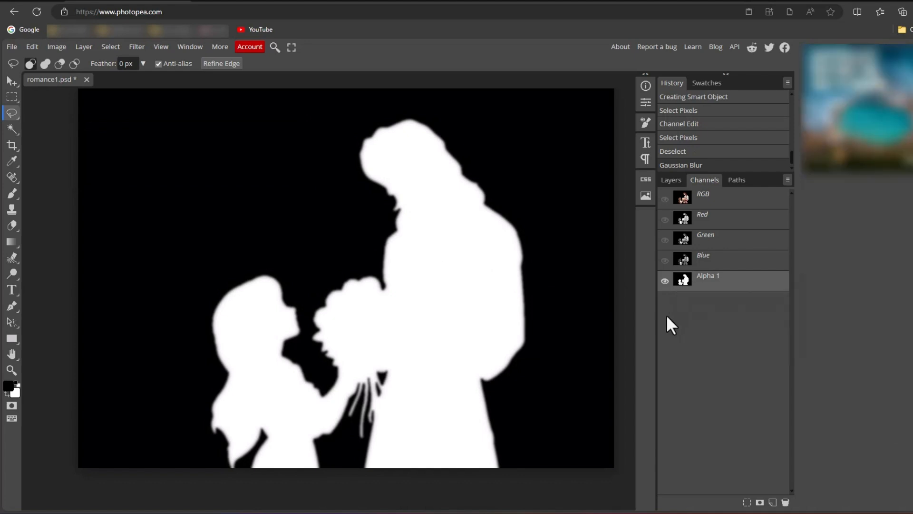
{"action": "left_click", "coordinate": [683, 282], "text": "ctrl"}
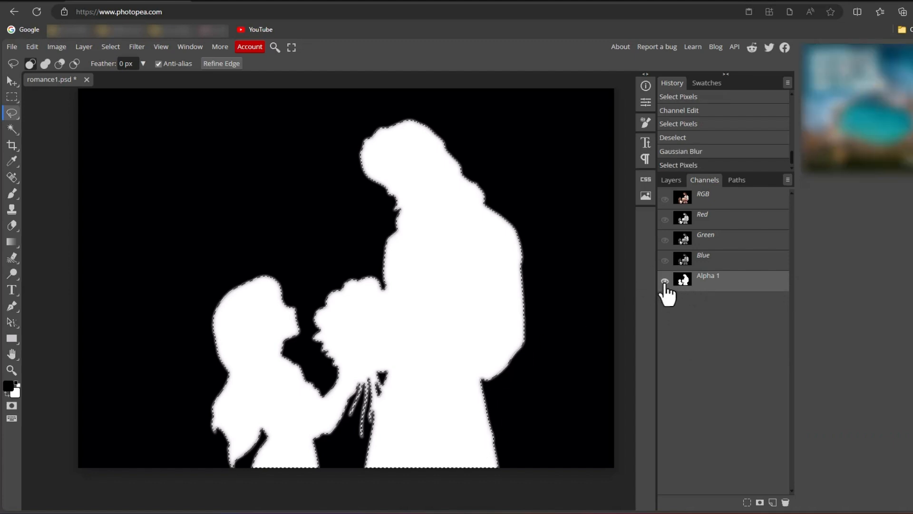
{"action": "left_click", "coordinate": [664, 282]}
{"action": "left_click", "coordinate": [665, 199]}
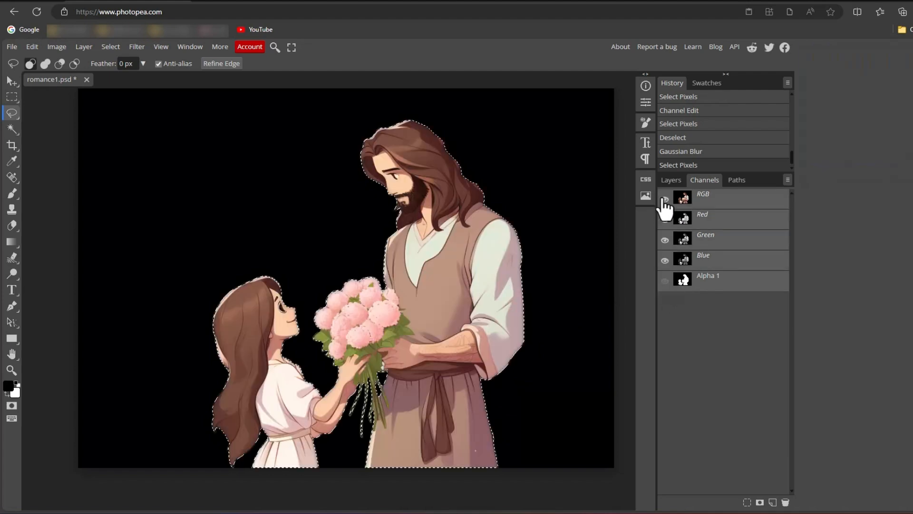
{"action": "left_click", "coordinate": [673, 181]}
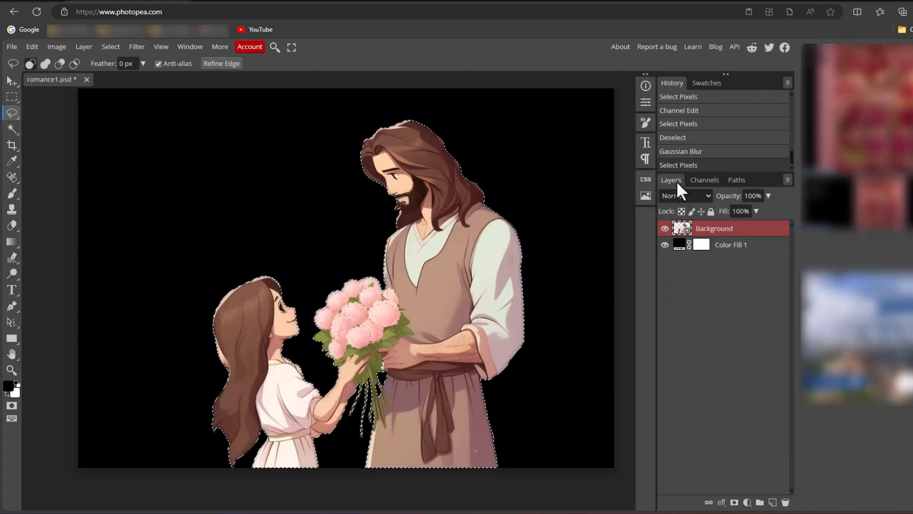
Mask the Background layer with the loaded selection and convert the masked layer to a Smart Object
{"action": "left_click", "coordinate": [734, 502]}
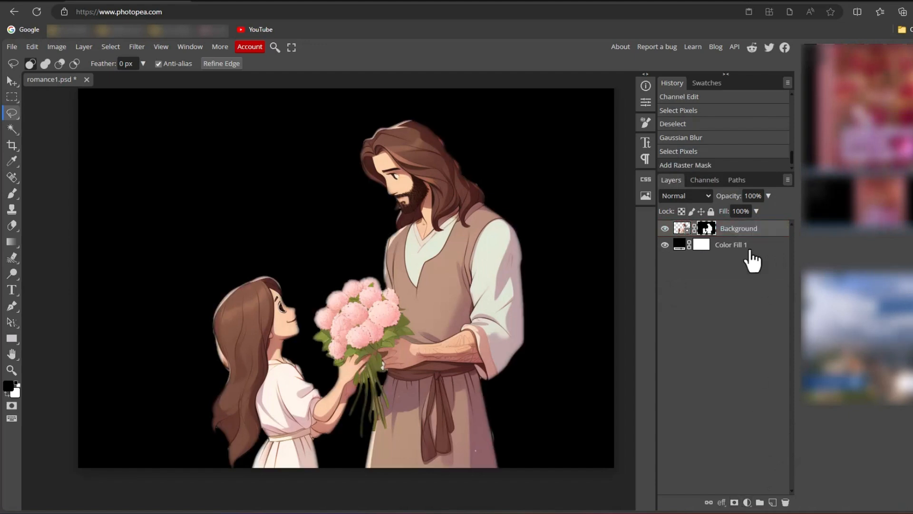
{"action": "right_click", "coordinate": [743, 231]}
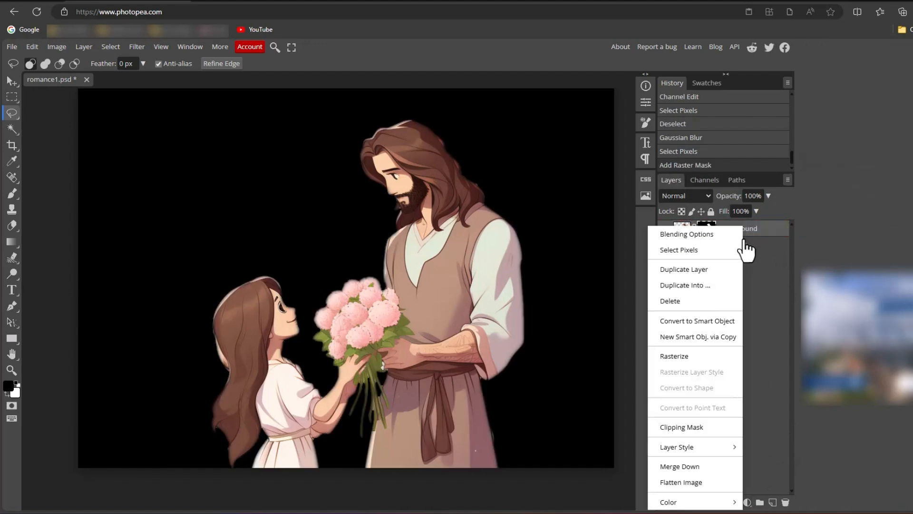
{"action": "left_click", "coordinate": [723, 320]}
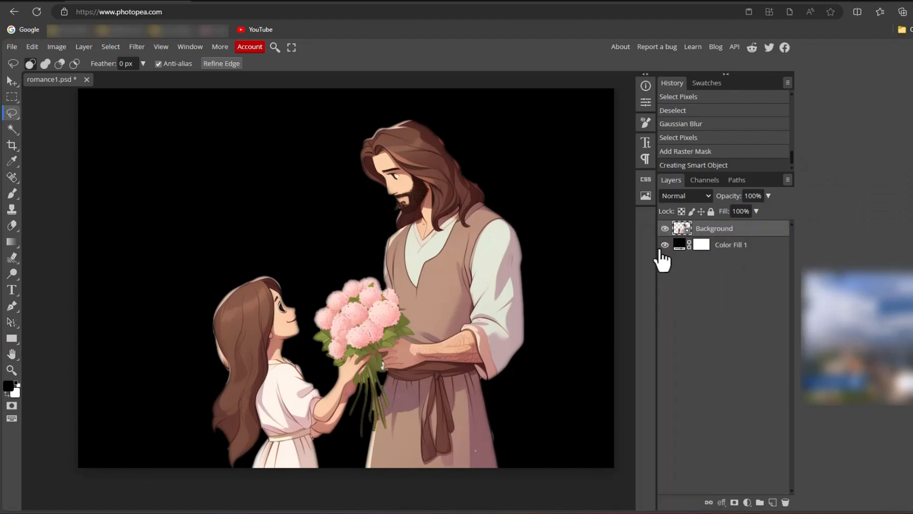
Examine the softened edges of the girl's hair and the bouquet up close against the black fill
{"action": "key", "text": "ctrl+plus"}
{"action": "key", "text": "ctrl+plus"}
{"action": "left_click_drag", "start_coordinate": [301, 371], "coordinate": [452, 221]}
{"action": "left_click_drag", "start_coordinate": [269, 172], "coordinate": [216, 273]}
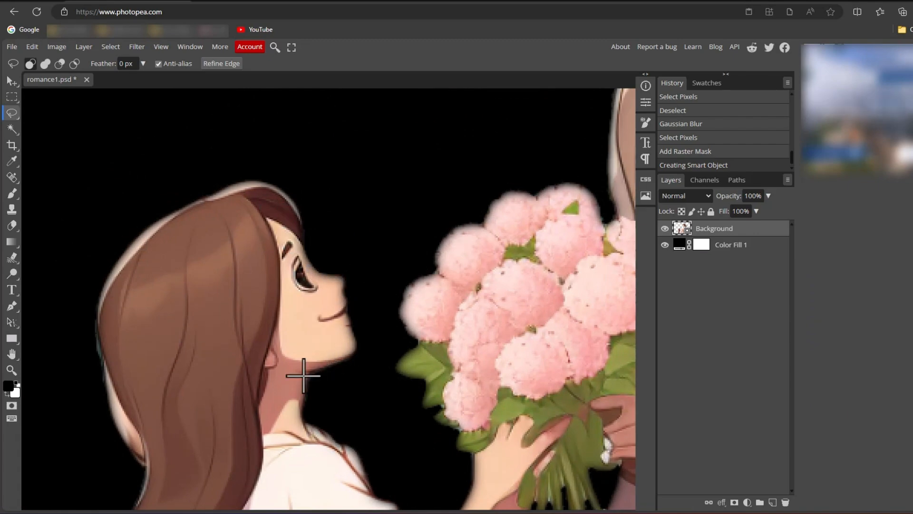
{"action": "mouse_move", "coordinate": [320, 432]}
{"action": "left_mouse_down"}
{"action": "mouse_move", "coordinate": [377, 422]}
{"action": "mouse_move", "coordinate": [264, 343]}
{"action": "mouse_move", "coordinate": [328, 407]}
{"action": "left_mouse_up"}
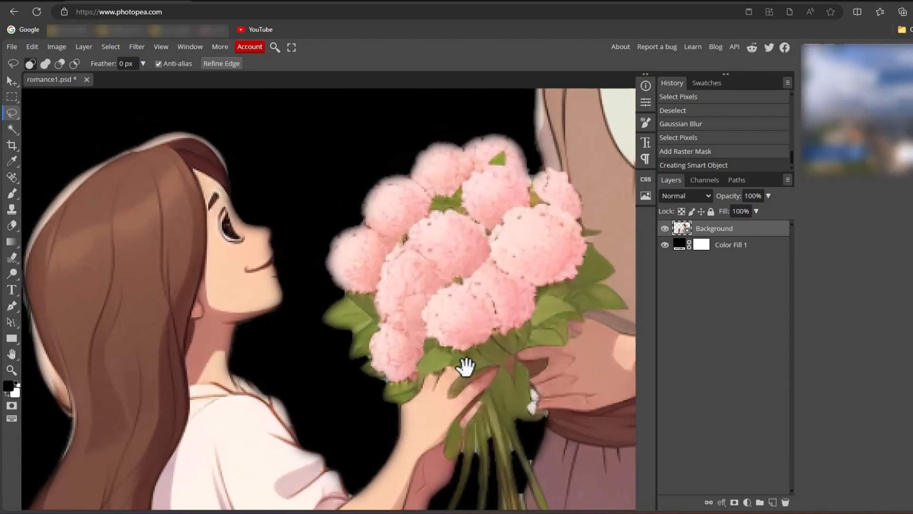
Hide the Color Fill 1 layer and inspect the edges of the girl, bouquet and man against transparency
{"action": "left_click", "coordinate": [665, 245]}
{"action": "left_click_drag", "start_coordinate": [337, 284], "coordinate": [353, 350]}
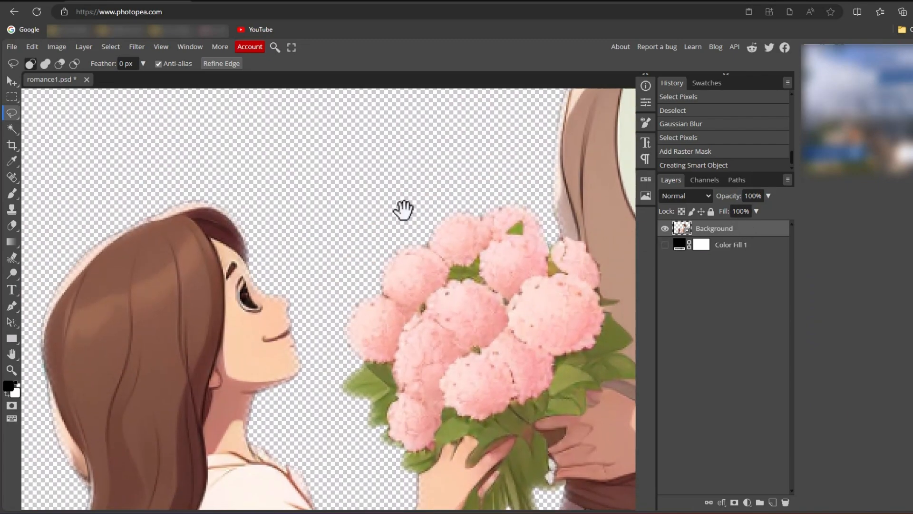
{"action": "left_click_drag", "start_coordinate": [394, 243], "coordinate": [295, 386]}
{"action": "left_click_drag", "start_coordinate": [412, 196], "coordinate": [366, 306]}
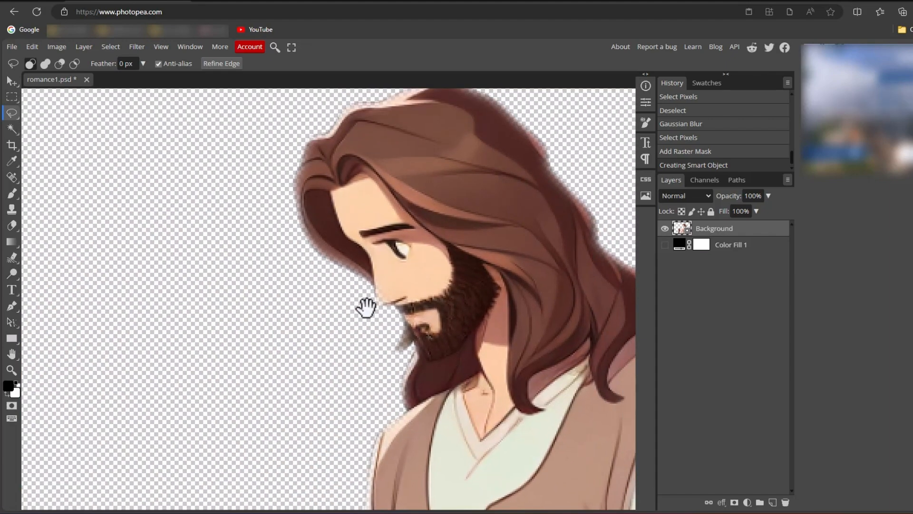
{"action": "scroll", "coordinate": [366, 306], "scroll_direction": "down", "scroll_amount": 5}
{"action": "scroll", "coordinate": [346, 269], "scroll_direction": "up", "scroll_amount": 5}
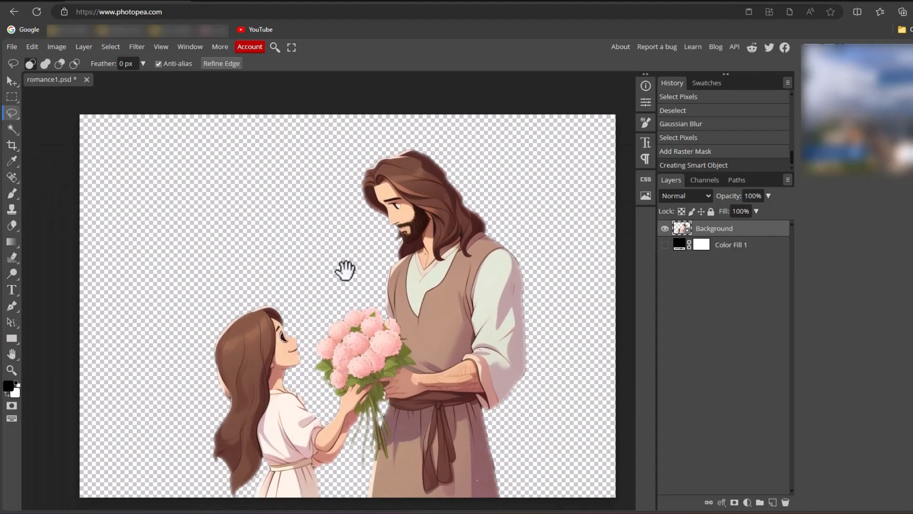
{"action": "left_click_drag", "start_coordinate": [324, 294], "coordinate": [296, 345]}
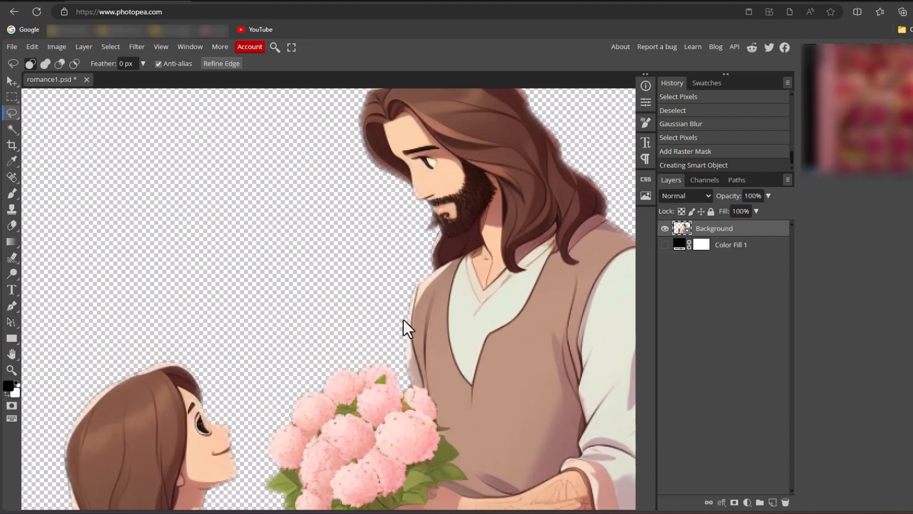
Show the black Color Fill 1 layer again and check the edges of both figures, the bouquet stems and clothing
{"action": "left_click", "coordinate": [665, 245]}
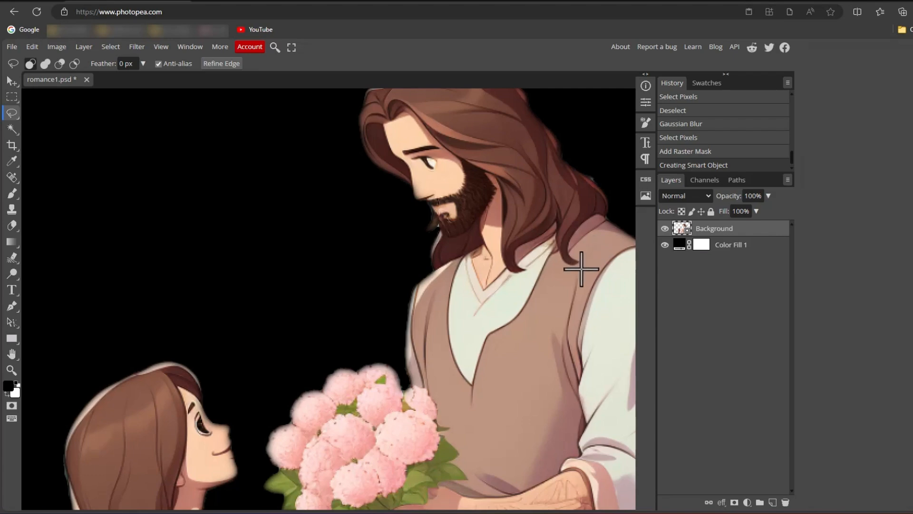
{"action": "left_click_drag", "start_coordinate": [483, 322], "coordinate": [404, 224]}
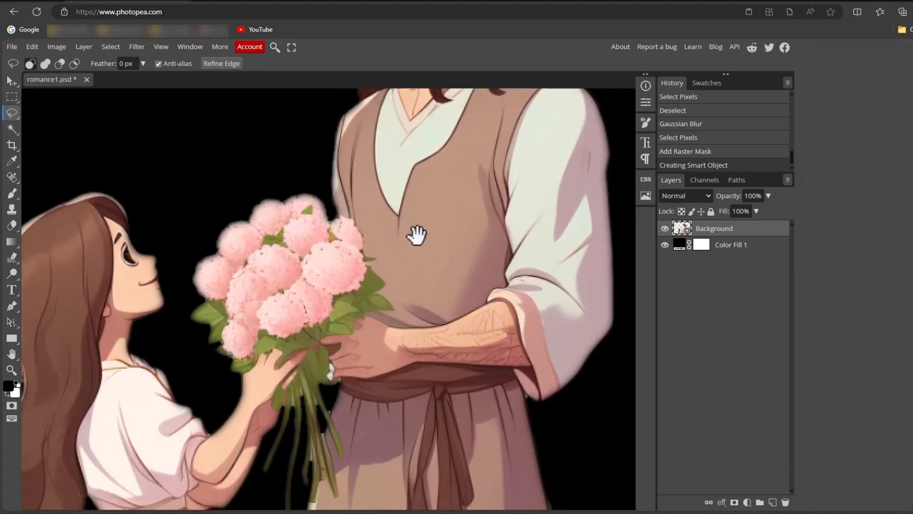
{"action": "left_click_drag", "start_coordinate": [452, 288], "coordinate": [411, 229]}
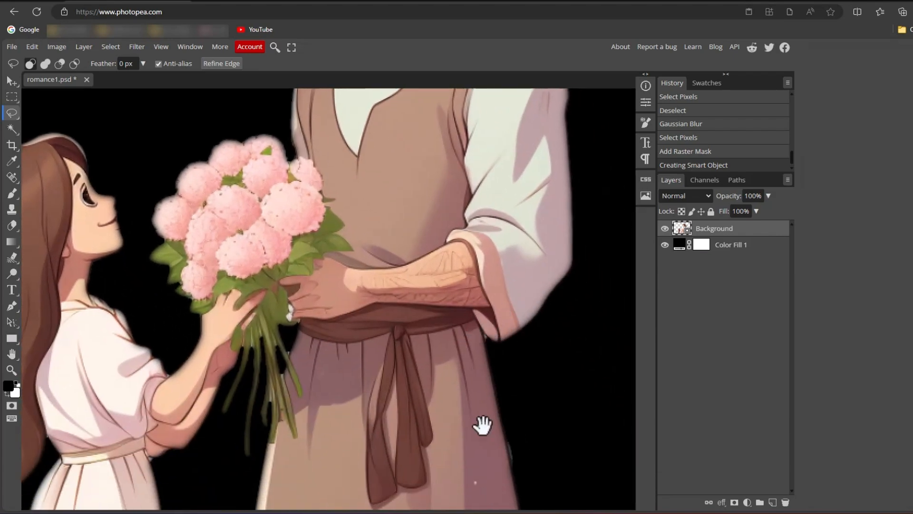
{"action": "left_click_drag", "start_coordinate": [259, 376], "coordinate": [341, 281]}
{"action": "left_click_drag", "start_coordinate": [225, 362], "coordinate": [302, 382]}
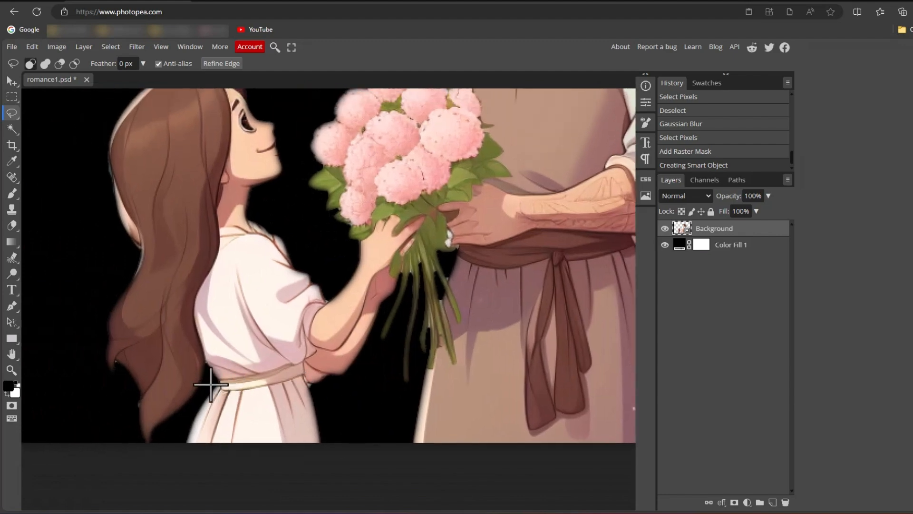
{"action": "left_click_drag", "start_coordinate": [326, 218], "coordinate": [313, 385]}
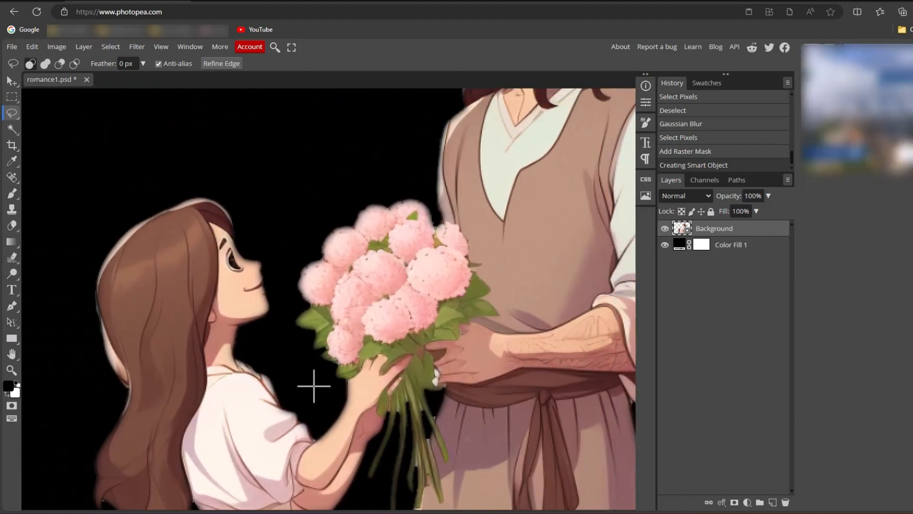
{"action": "scroll", "coordinate": [312, 378], "scroll_direction": "down", "scroll_amount": 2}
{"action": "scroll", "coordinate": [308, 375], "scroll_direction": "down", "scroll_amount": 1}
{"action": "scroll", "coordinate": [307, 375], "scroll_direction": "up", "scroll_amount": 1}
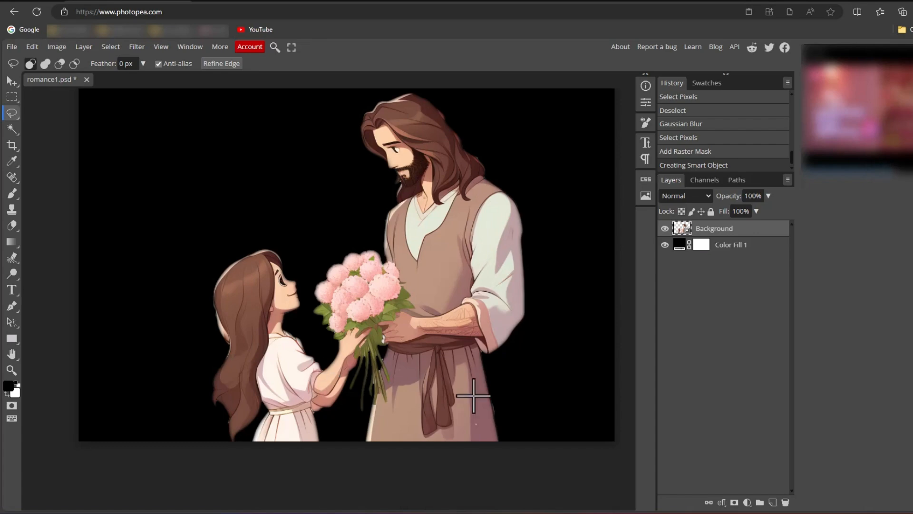
Hide the Color Fill 1 layer to view the complete cutout on a transparent background
{"action": "left_click", "coordinate": [665, 244]}
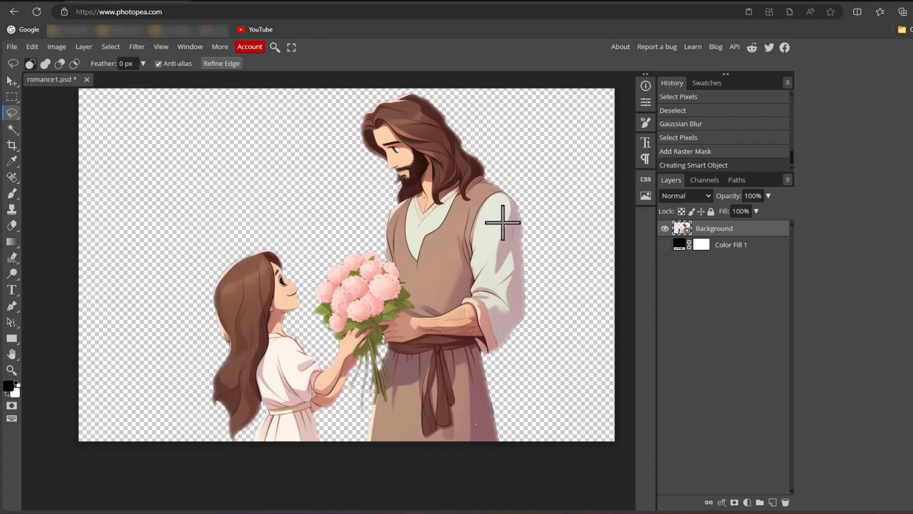
{"action": "scroll", "coordinate": [503, 221], "scroll_direction": "up", "scroll_amount": 2}
{"action": "left_click_drag", "start_coordinate": [487, 208], "coordinate": [500, 266]}
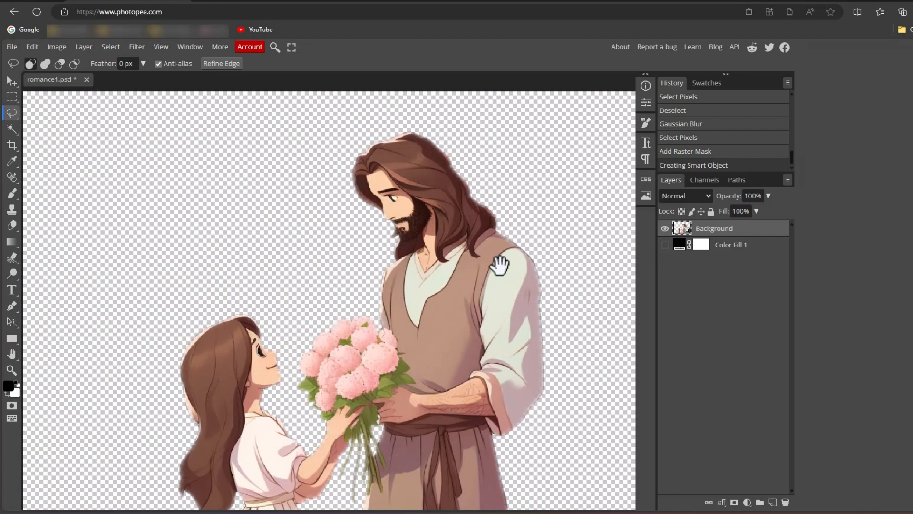